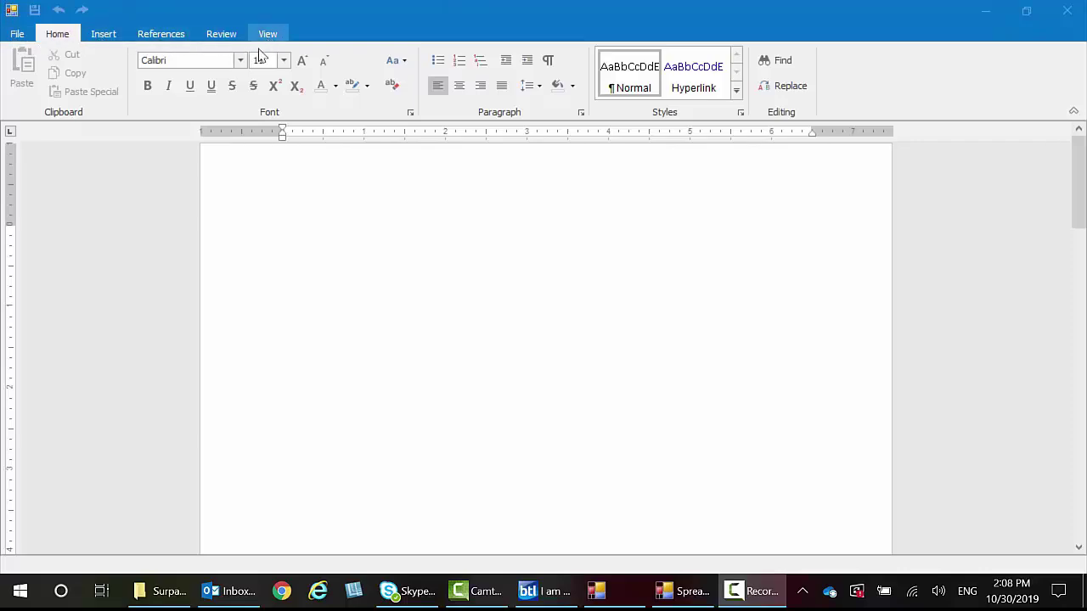
Type 'This is a demo' and make it bold, italic and double-underlined
{"action": "left_click", "coordinate": [284, 248]}
{"action": "type", "text": "This is a demo"}
{"action": "key", "text": "ctrl+a"}
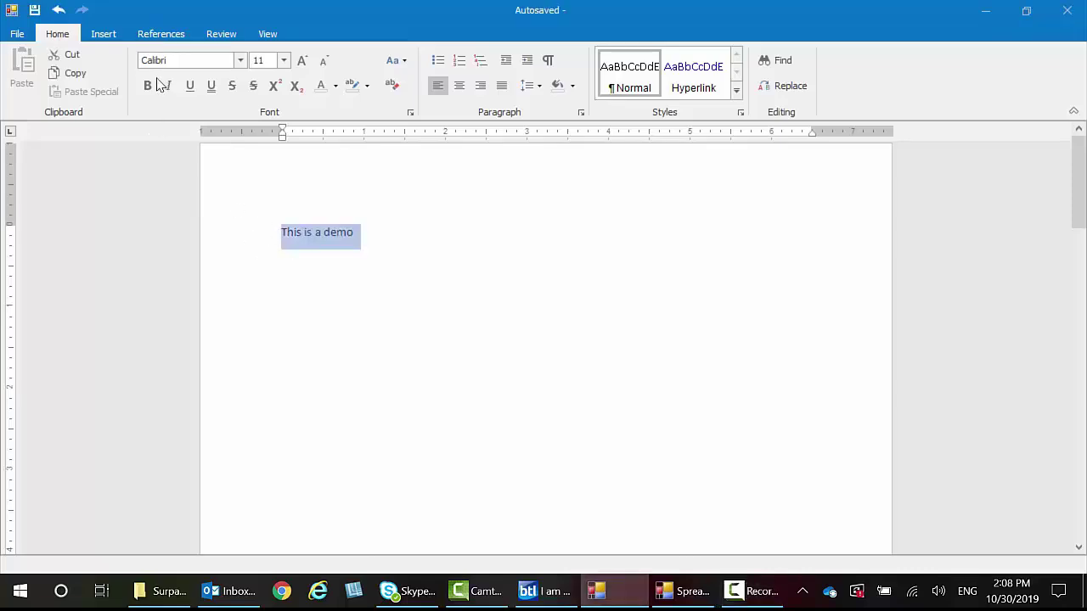
{"action": "left_click", "coordinate": [146, 86]}
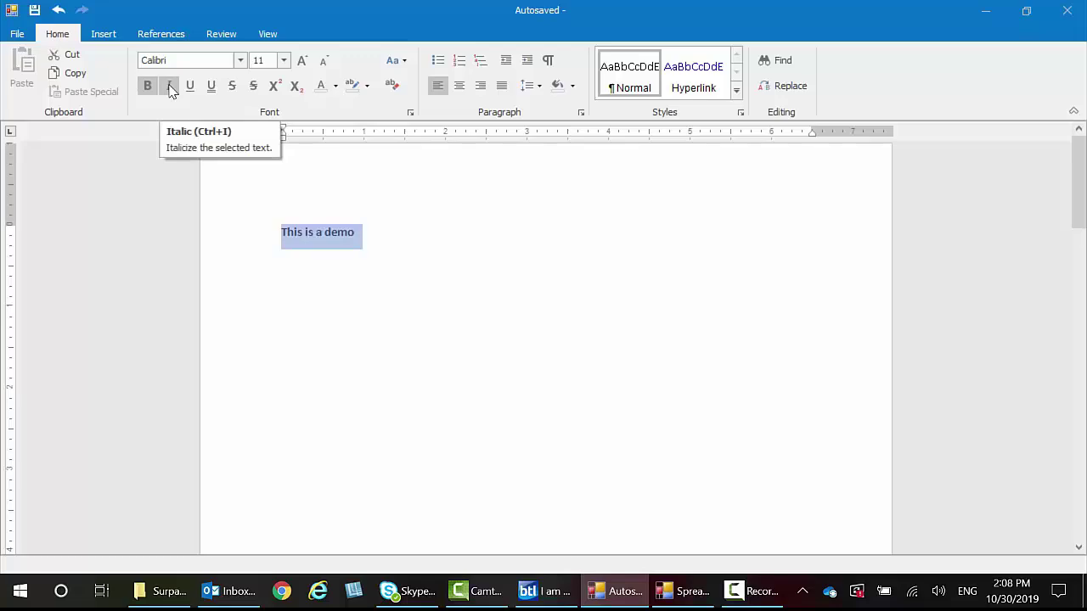
{"action": "left_click", "coordinate": [168, 88]}
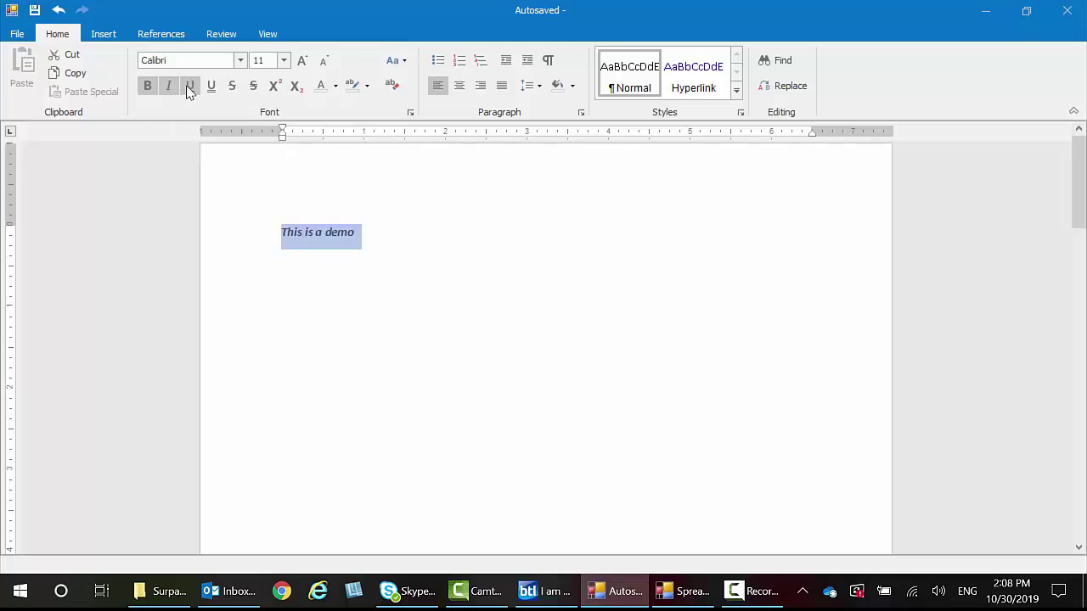
{"action": "left_click", "coordinate": [190, 86]}
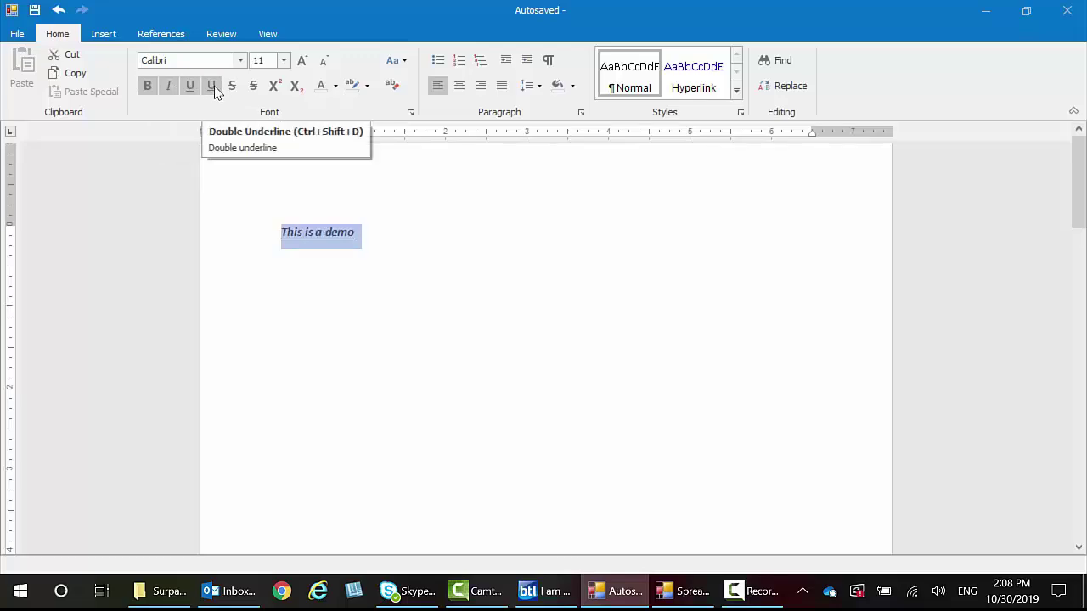
{"action": "left_click", "coordinate": [214, 88]}
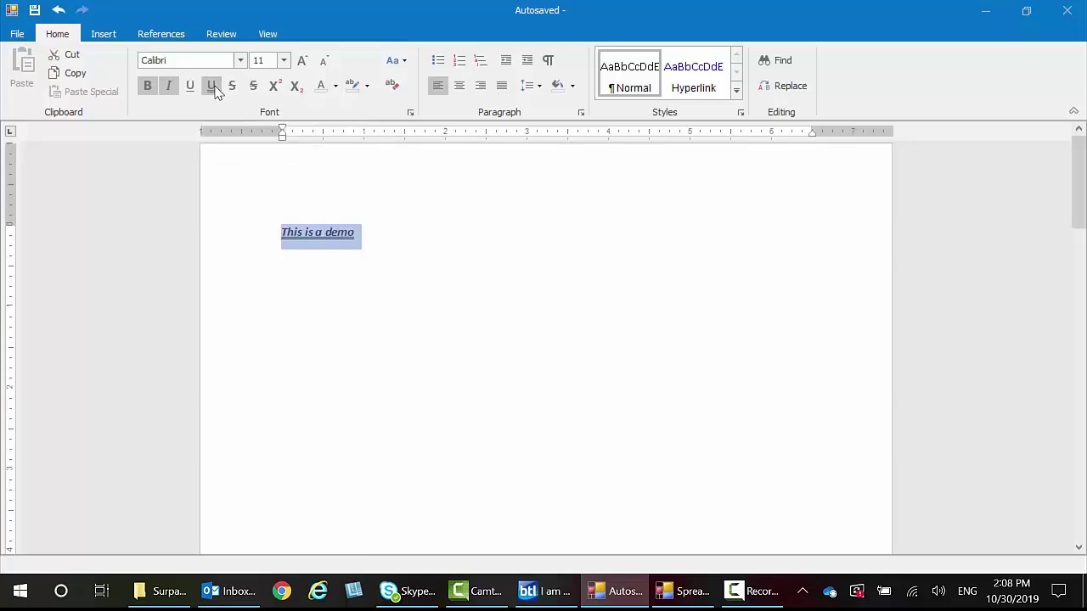
Copy the 'This is a demo' line to the clipboard
{"action": "left_click", "coordinate": [421, 242]}
{"action": "left_click_drag", "start_coordinate": [362, 233], "coordinate": [268, 235]}
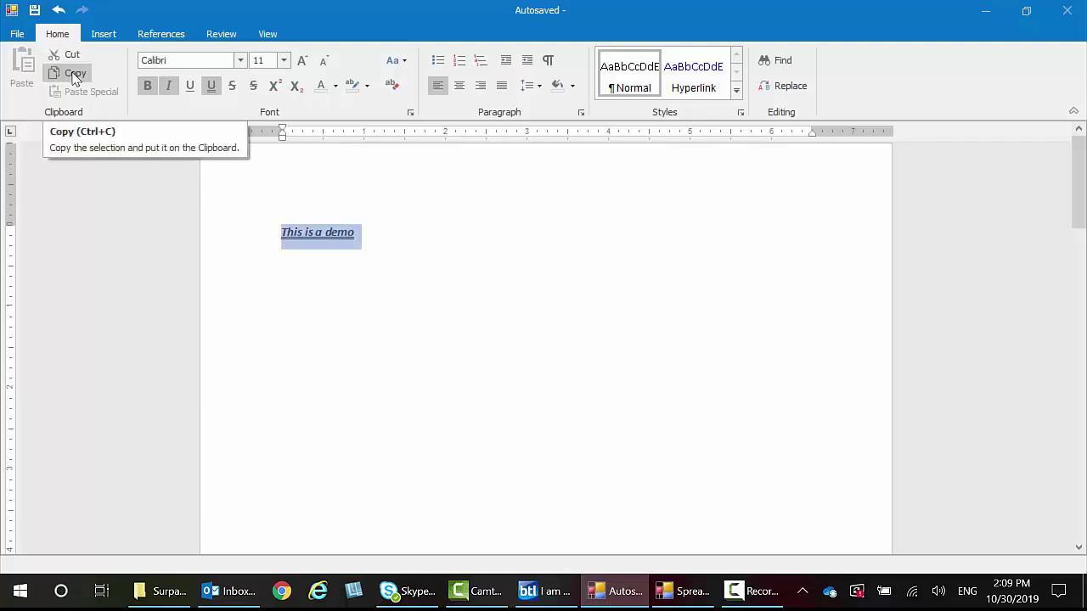
{"action": "left_click", "coordinate": [74, 74]}
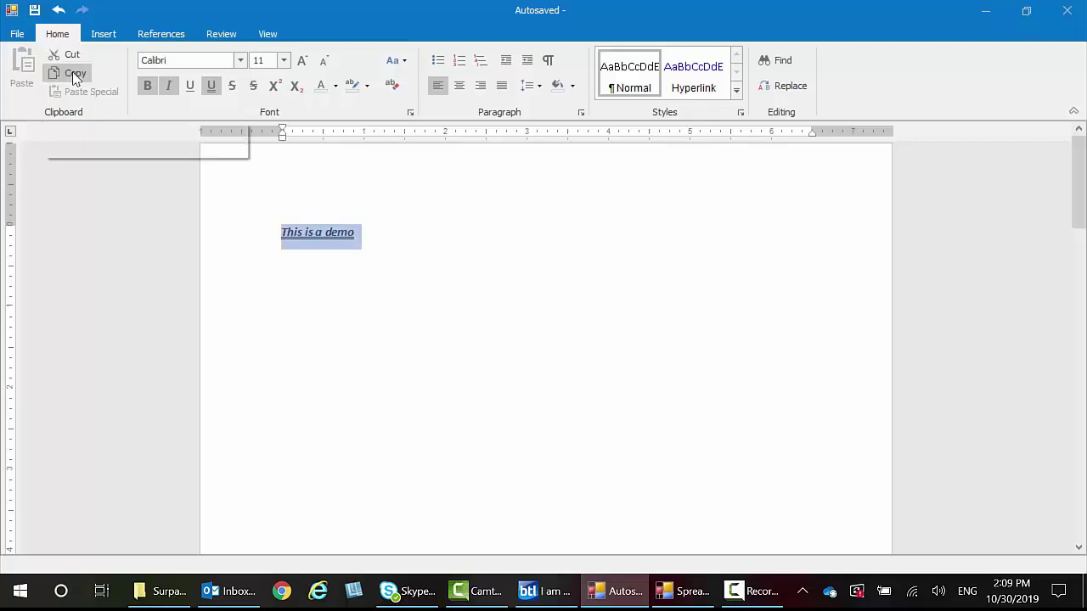
{"action": "left_click", "coordinate": [312, 267]}
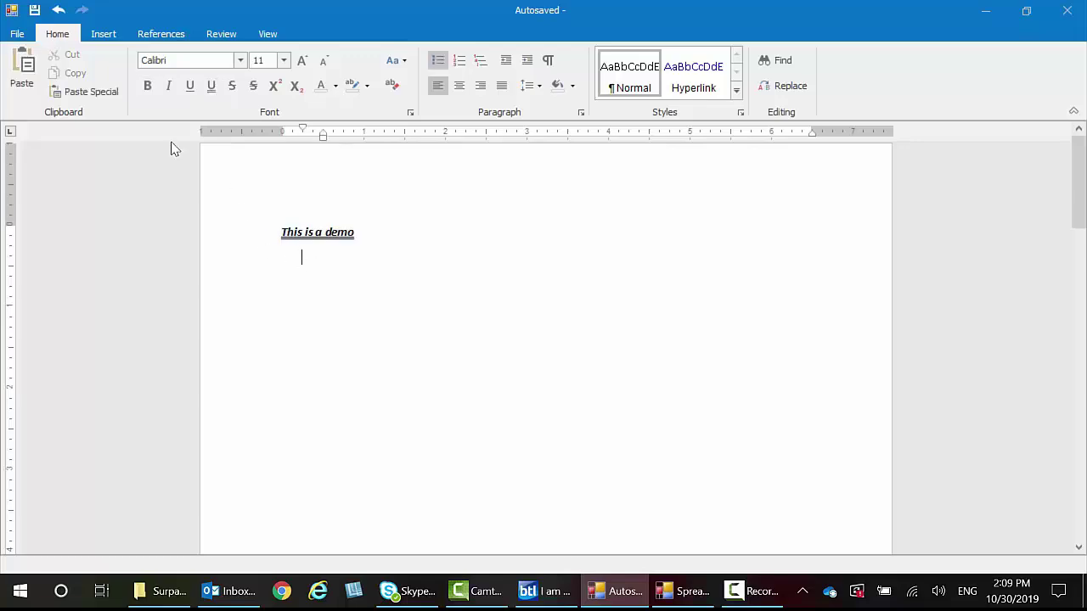
Paste a second demo line and insert a 5-column, 3-row table beneath it
{"action": "left_click", "coordinate": [39, 89]}
{"action": "left_click", "coordinate": [105, 35]}
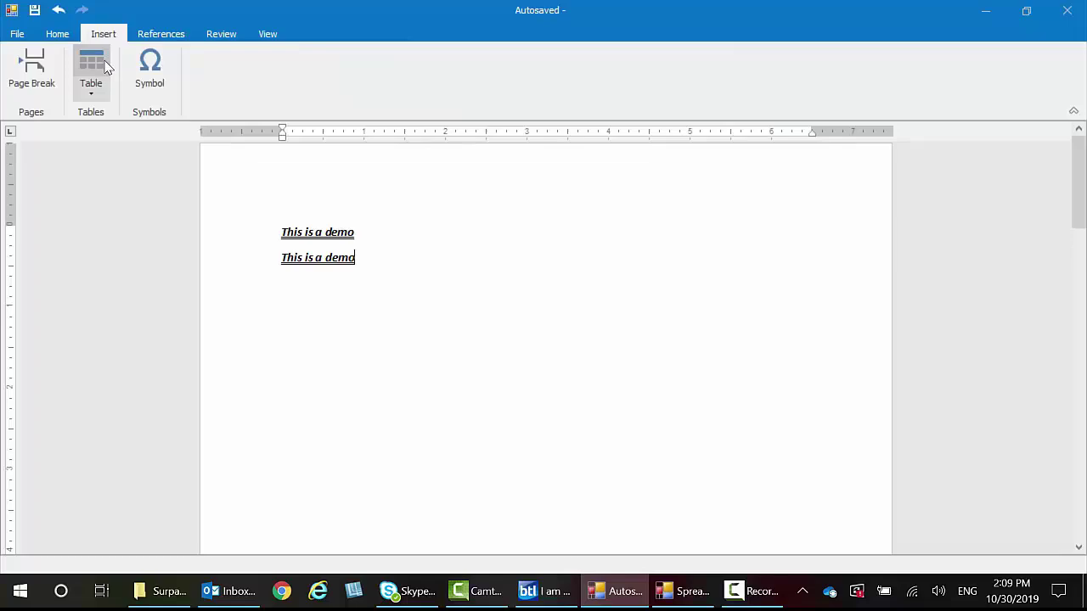
{"action": "left_click", "coordinate": [104, 68]}
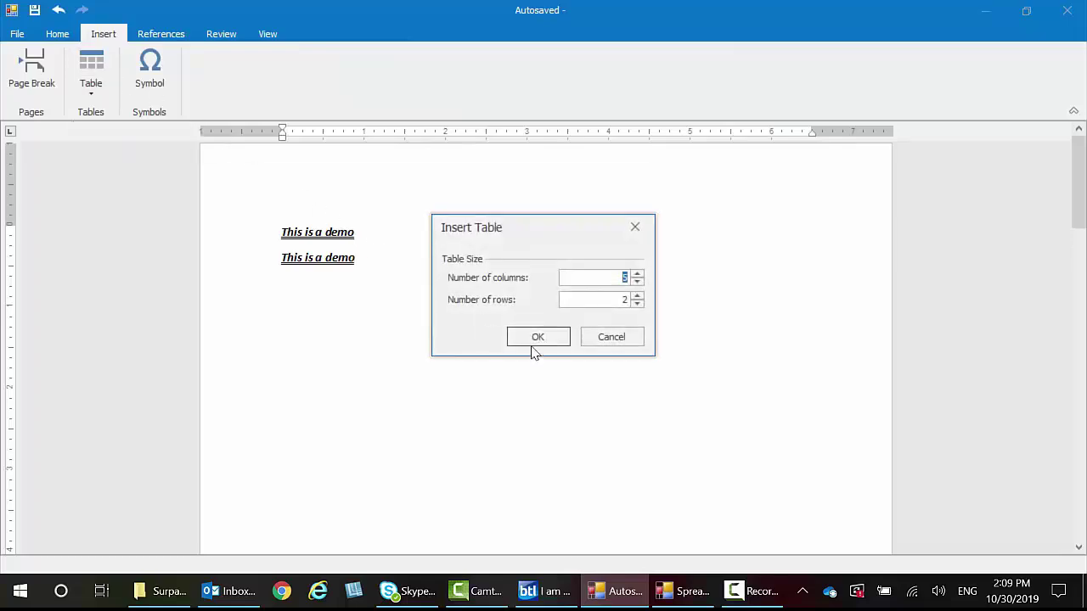
{"action": "left_click", "coordinate": [638, 295]}
{"action": "left_click", "coordinate": [538, 337]}
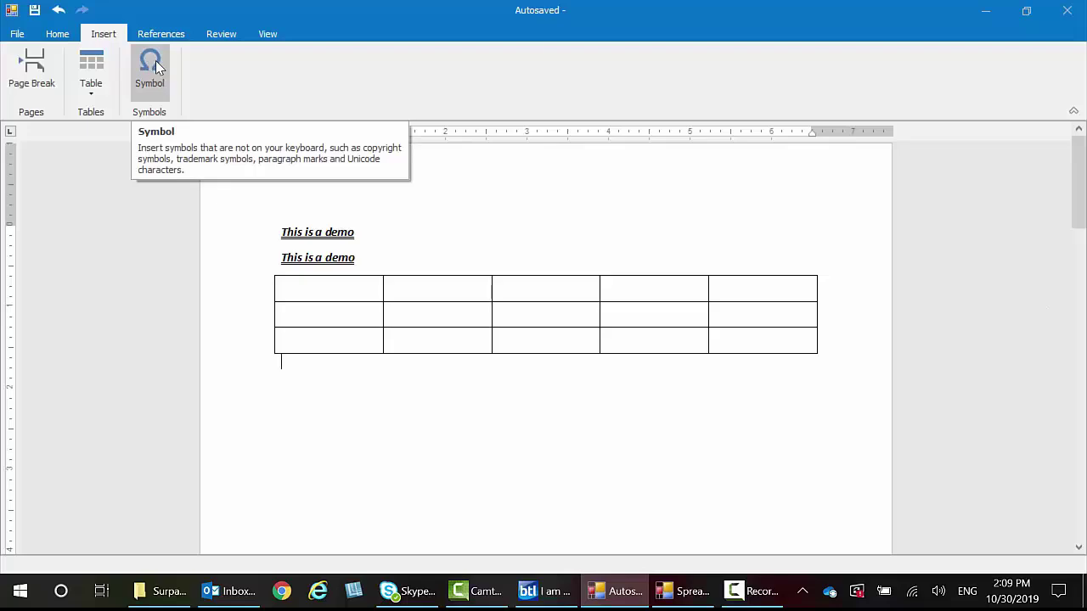
{"action": "left_click", "coordinate": [175, 36]}
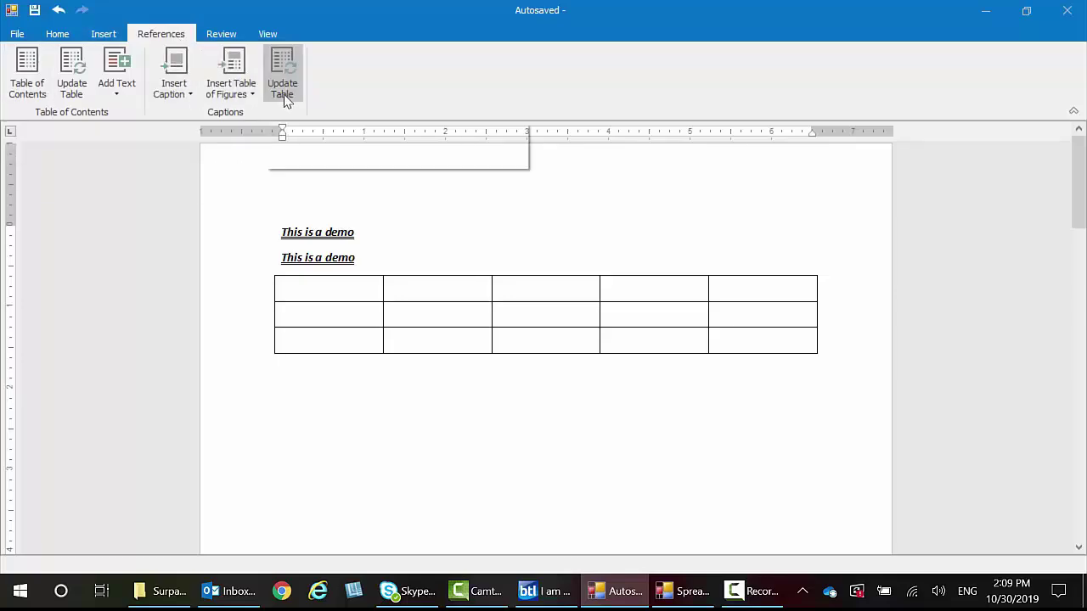
Set the proofing language of both 'This is a demo' lines to English (Canada)
{"action": "left_click", "coordinate": [221, 36]}
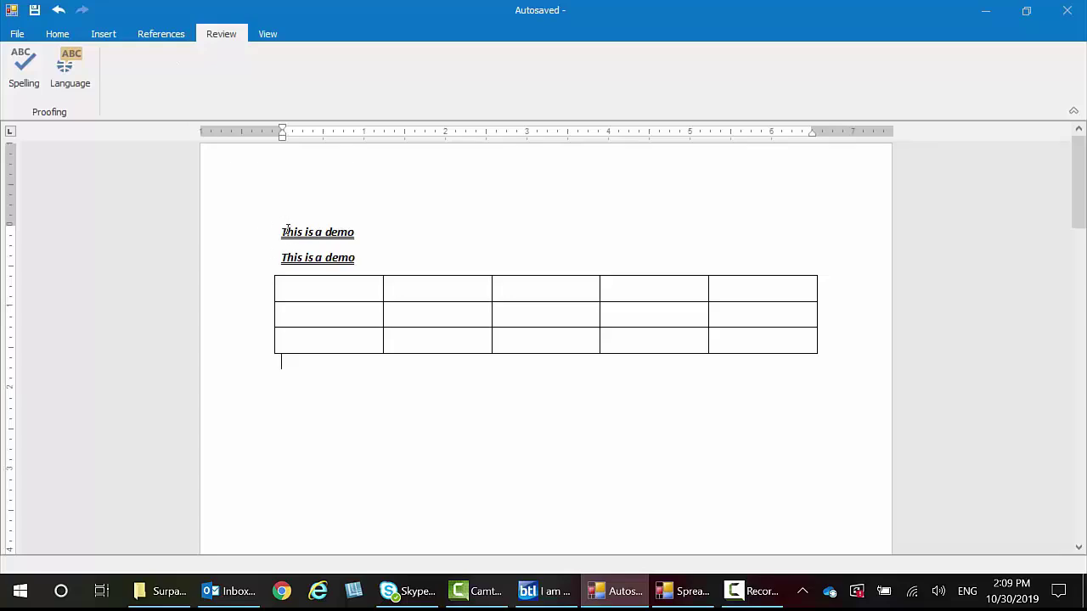
{"action": "left_click_drag", "start_coordinate": [281, 232], "coordinate": [364, 266]}
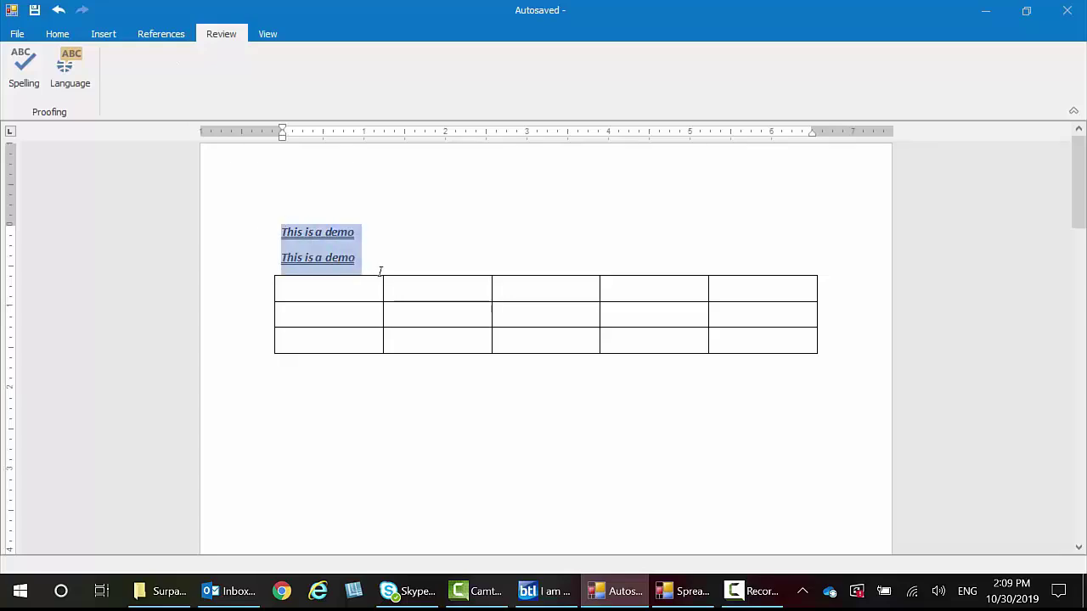
{"action": "left_click", "coordinate": [71, 75]}
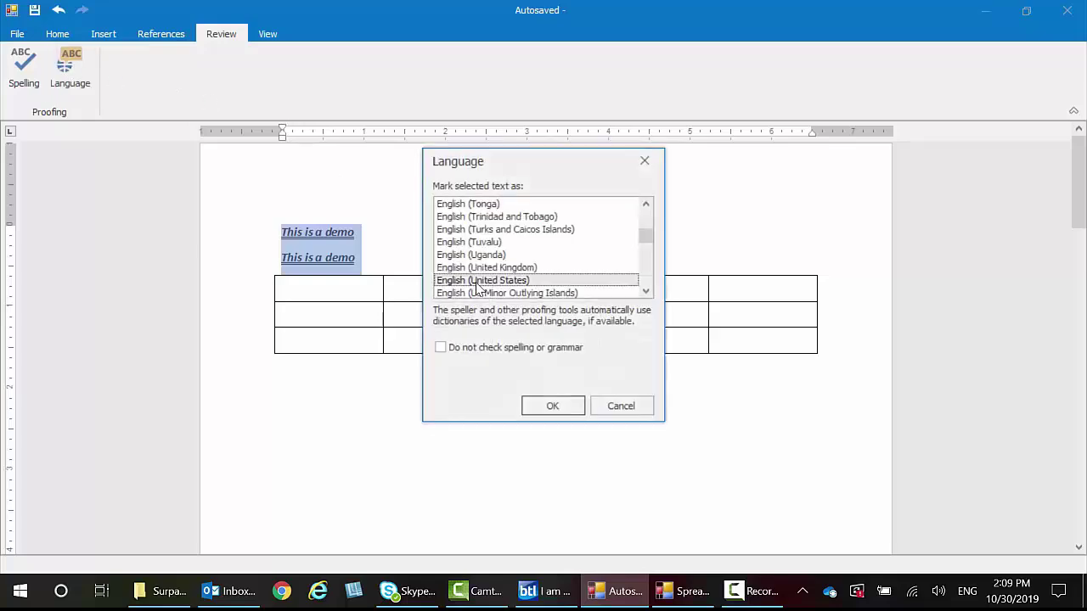
{"action": "scroll", "coordinate": [488, 299], "scroll_direction": "up", "scroll_amount": 3}
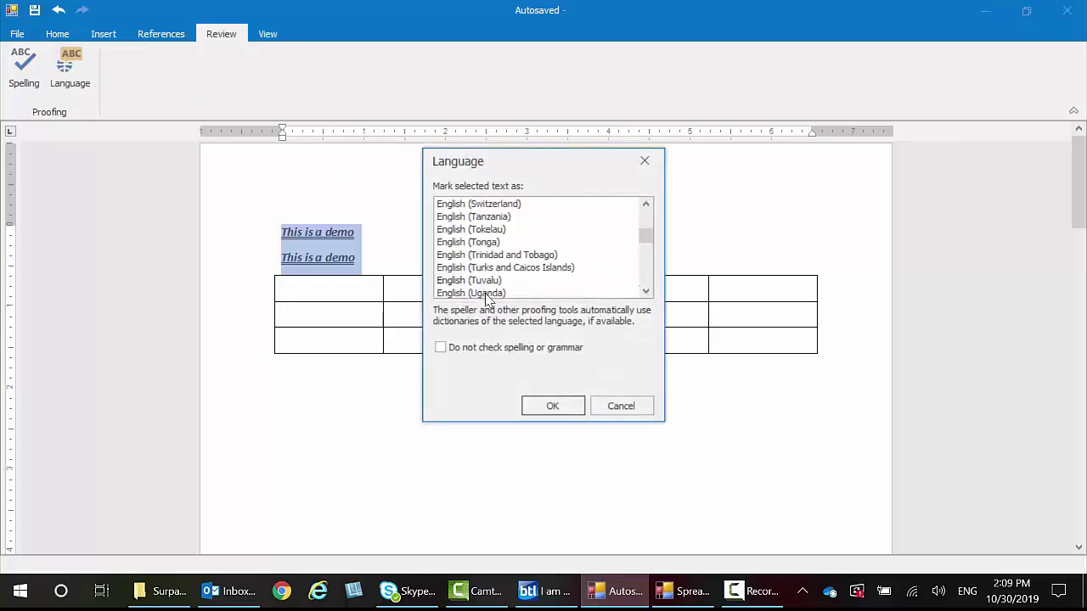
{"action": "scroll", "coordinate": [488, 297], "scroll_direction": "up", "scroll_amount": 4}
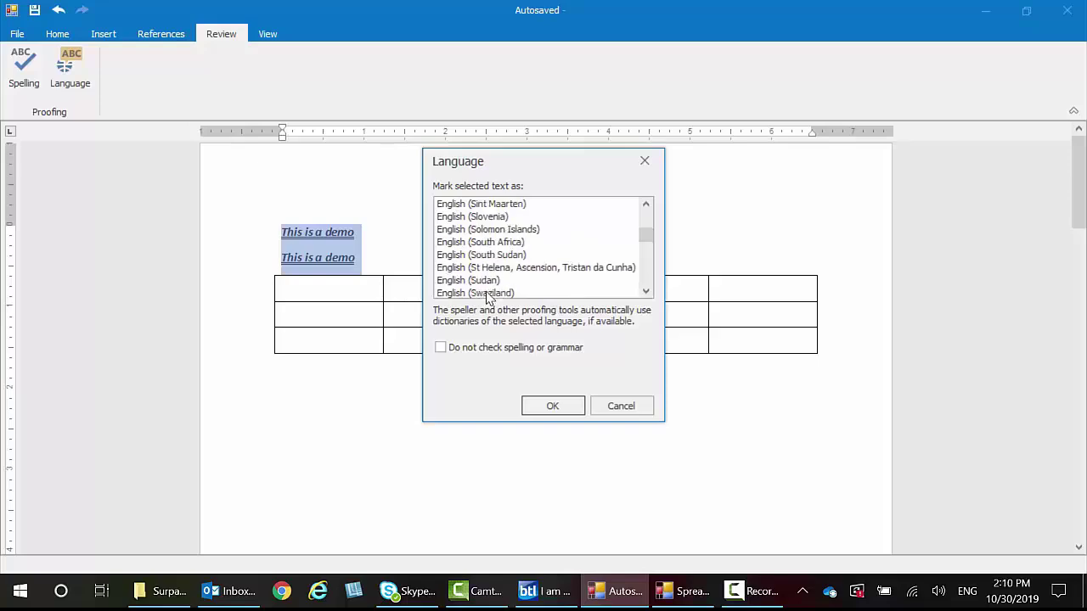
{"action": "scroll", "coordinate": [488, 297], "scroll_direction": "down", "scroll_amount": 3}
{"action": "scroll", "coordinate": [489, 297], "scroll_direction": "up", "scroll_amount": 2}
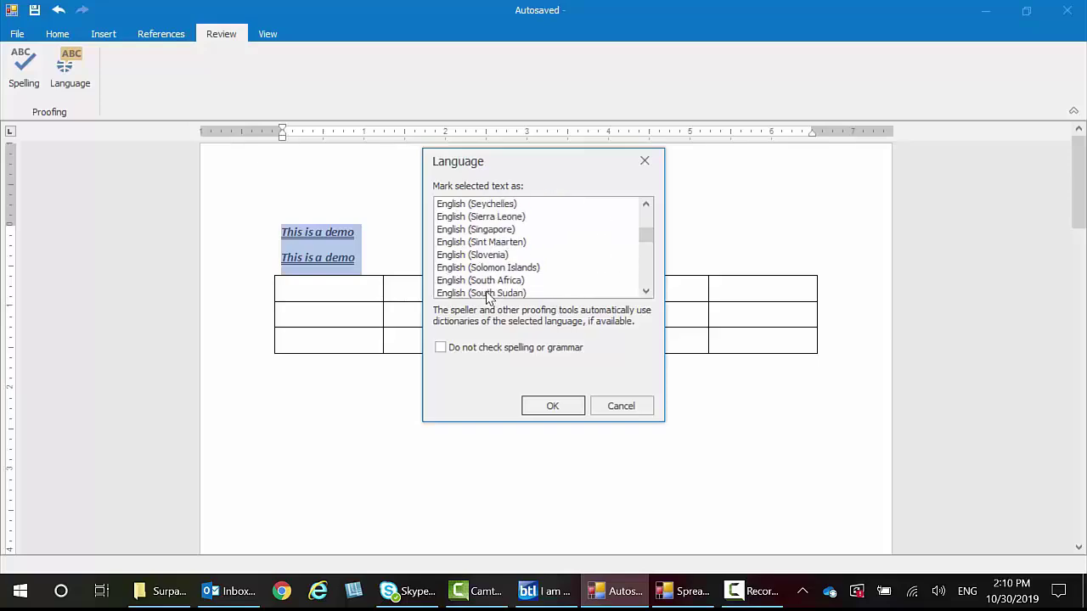
{"action": "scroll", "coordinate": [488, 295], "scroll_direction": "up", "scroll_amount": 15}
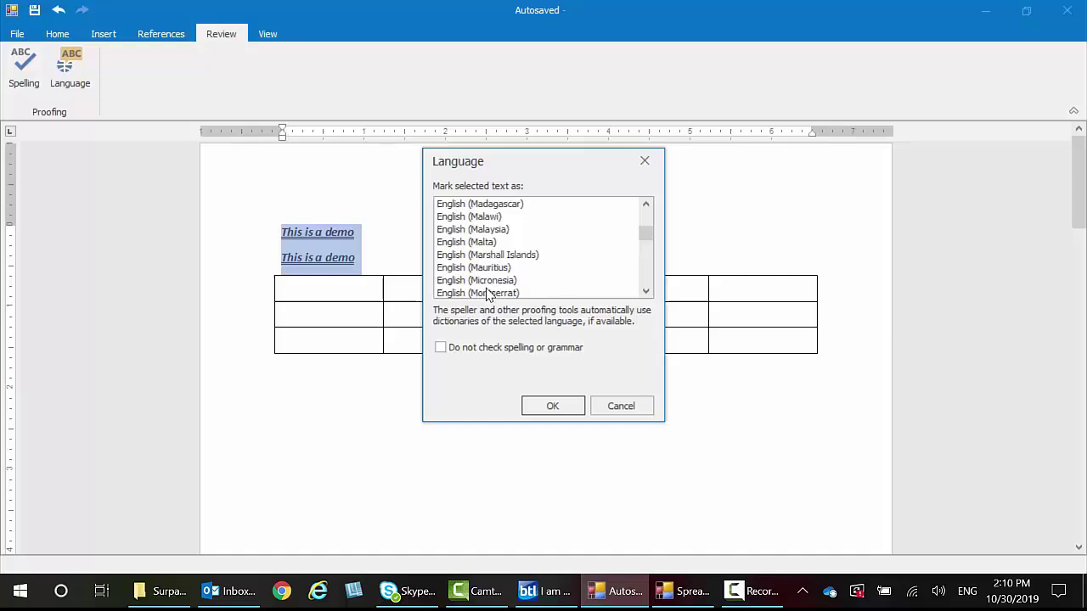
{"action": "scroll", "coordinate": [488, 291], "scroll_direction": "up", "scroll_amount": 4}
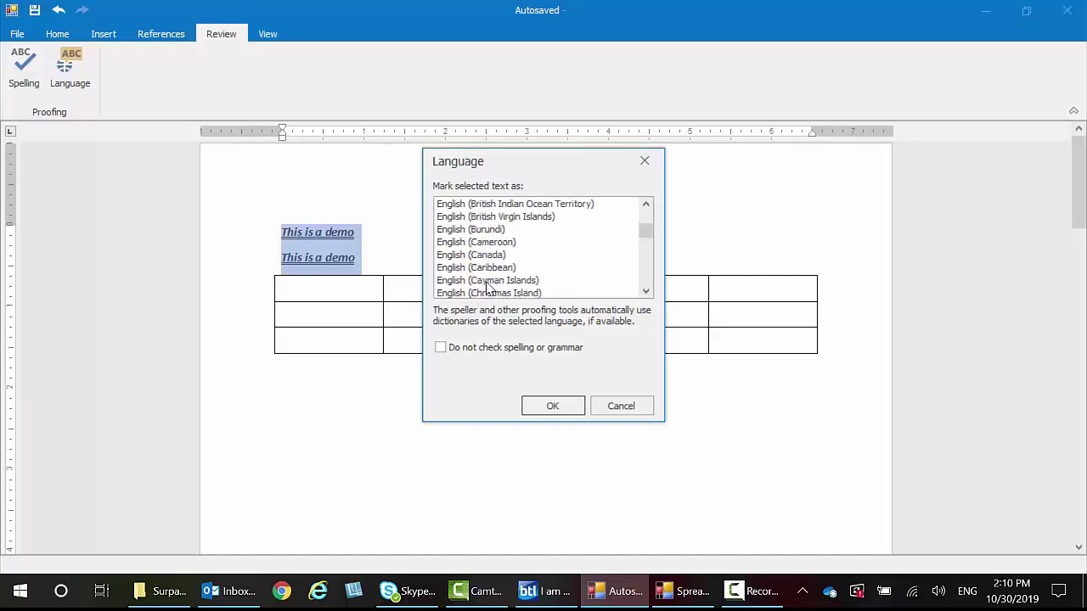
{"action": "left_click", "coordinate": [470, 256]}
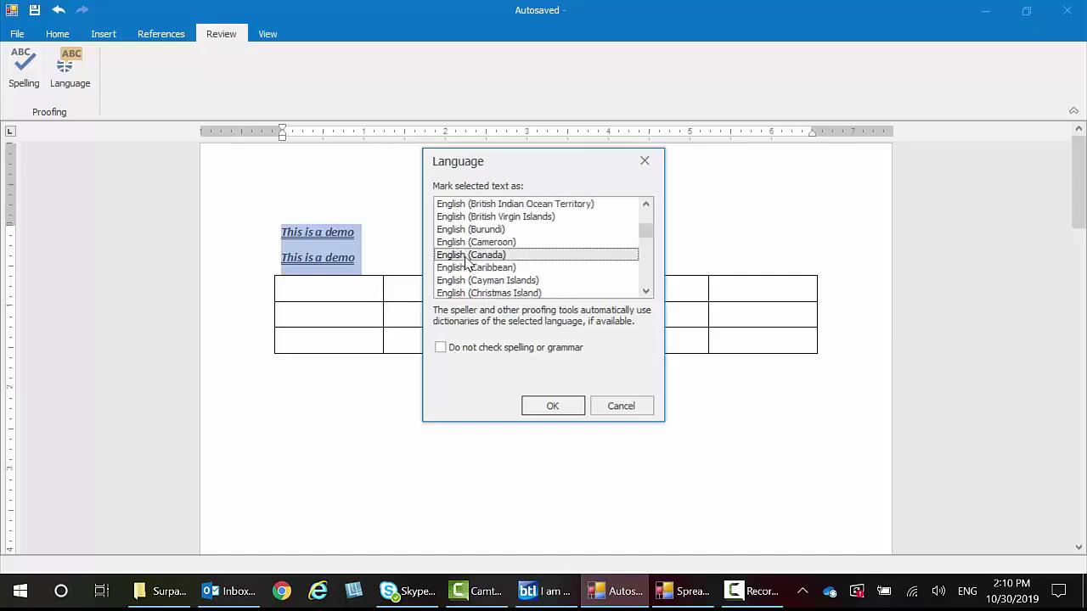
{"action": "left_click", "coordinate": [539, 408]}
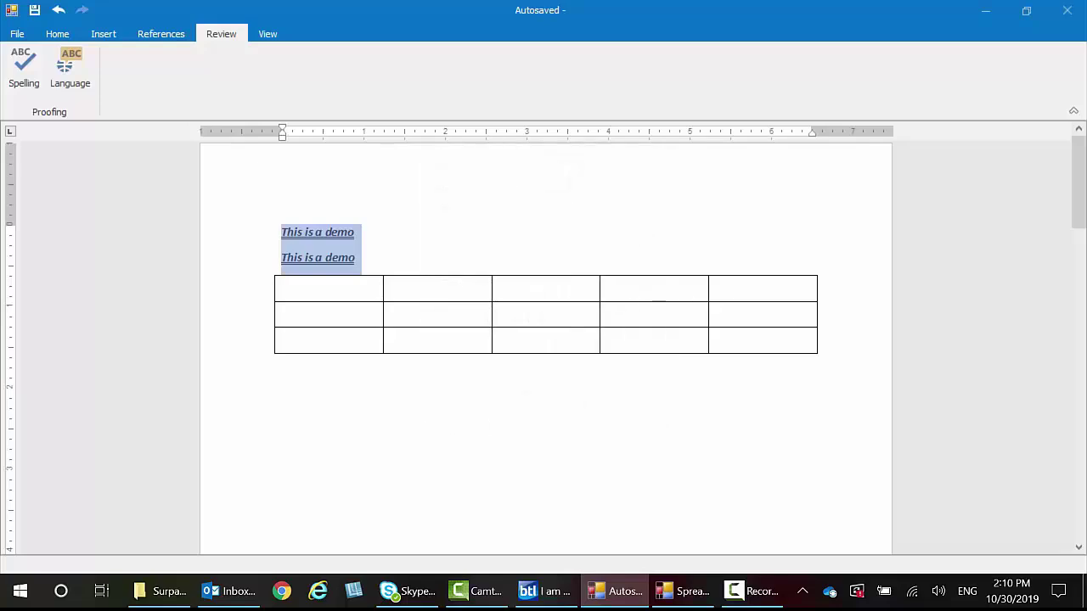
{"action": "left_click", "coordinate": [23, 61]}
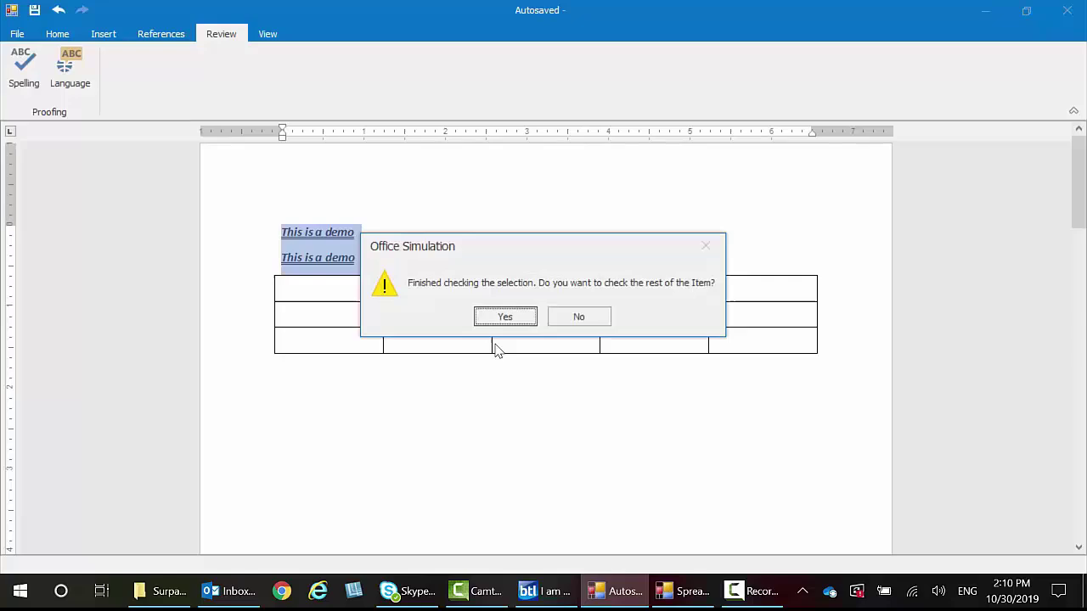
{"action": "left_click", "coordinate": [501, 320]}
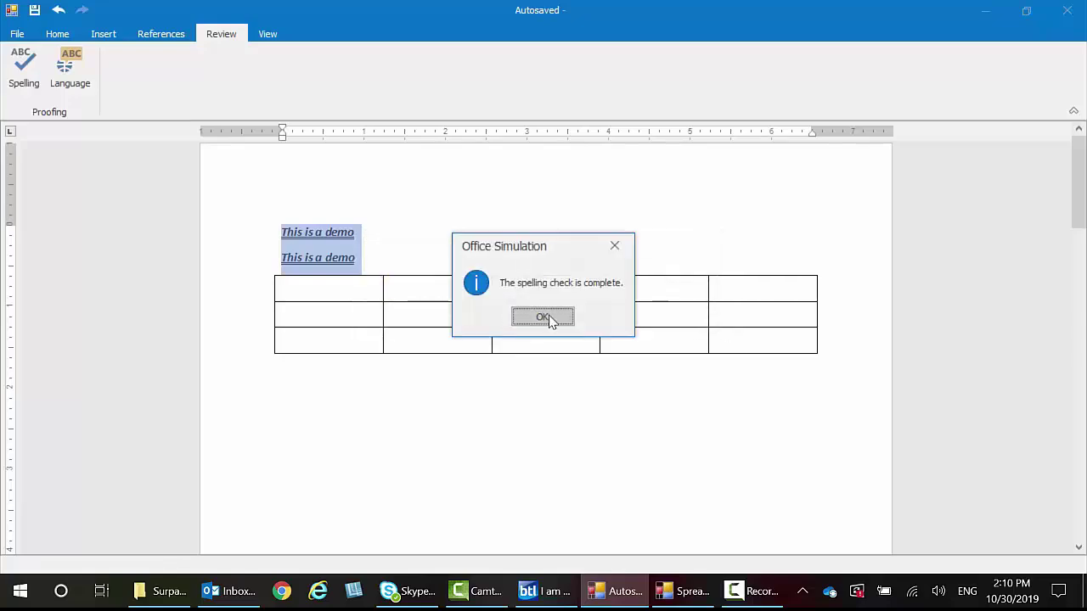
{"action": "left_click", "coordinate": [548, 318]}
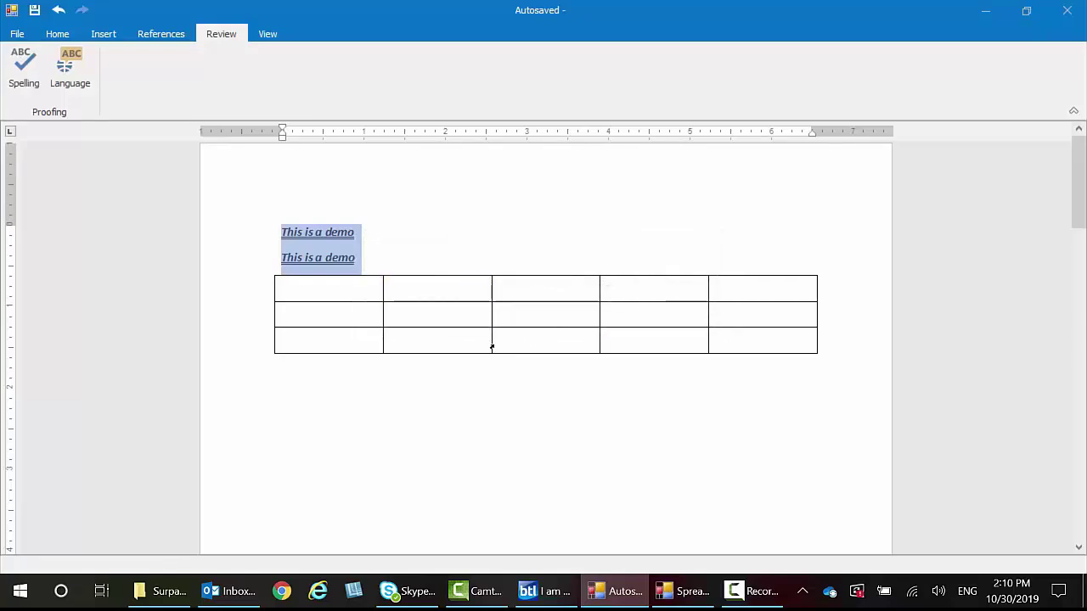
Undo twice to remove the 5x3 table, then redo to bring it back
{"action": "left_click", "coordinate": [273, 38]}
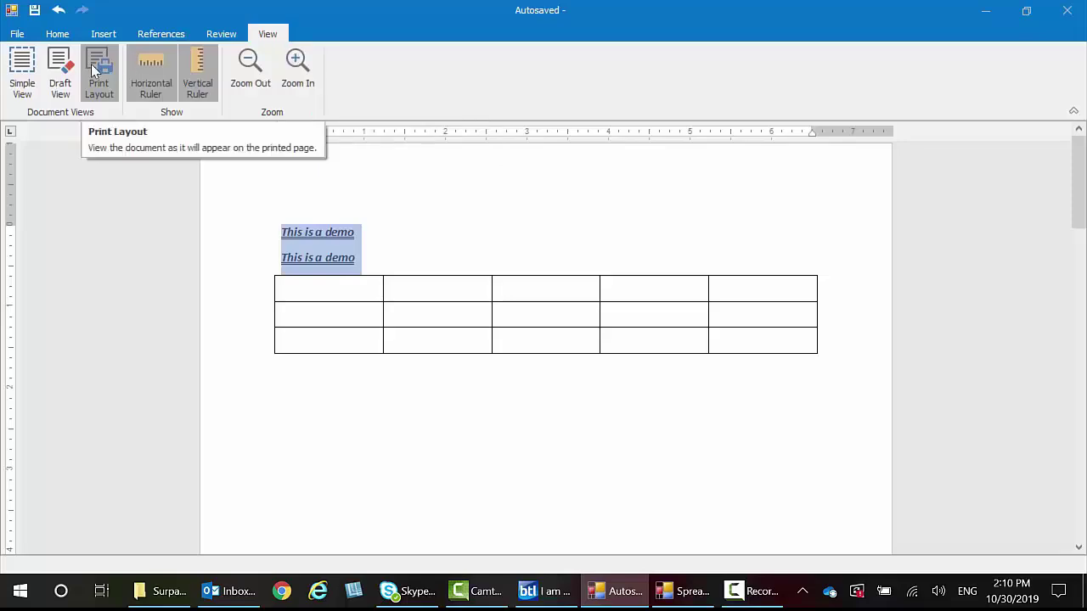
{"action": "left_click", "coordinate": [17, 34]}
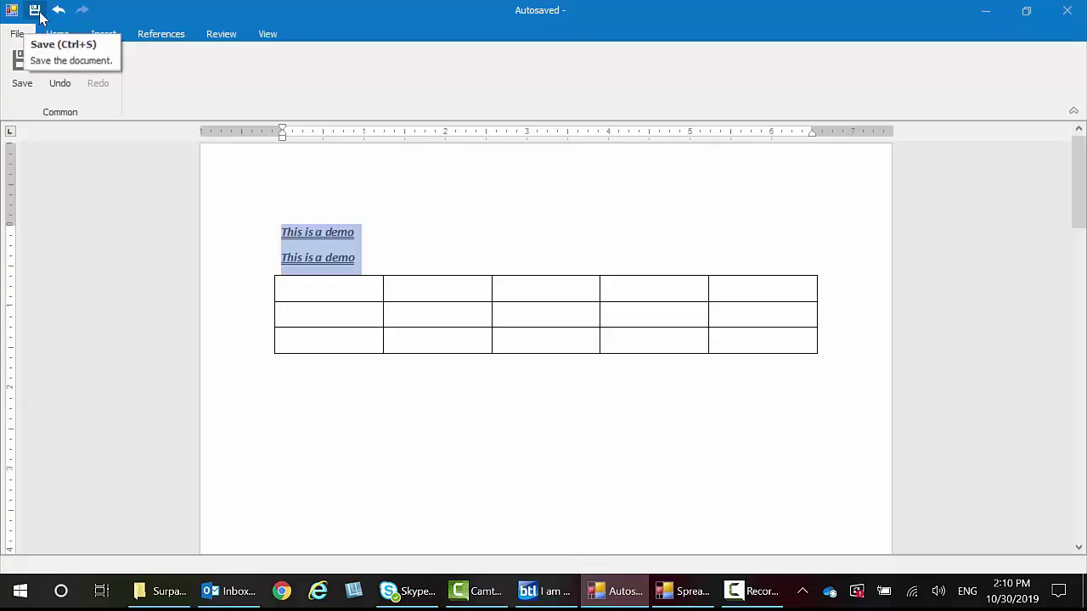
{"action": "left_click", "coordinate": [62, 68]}
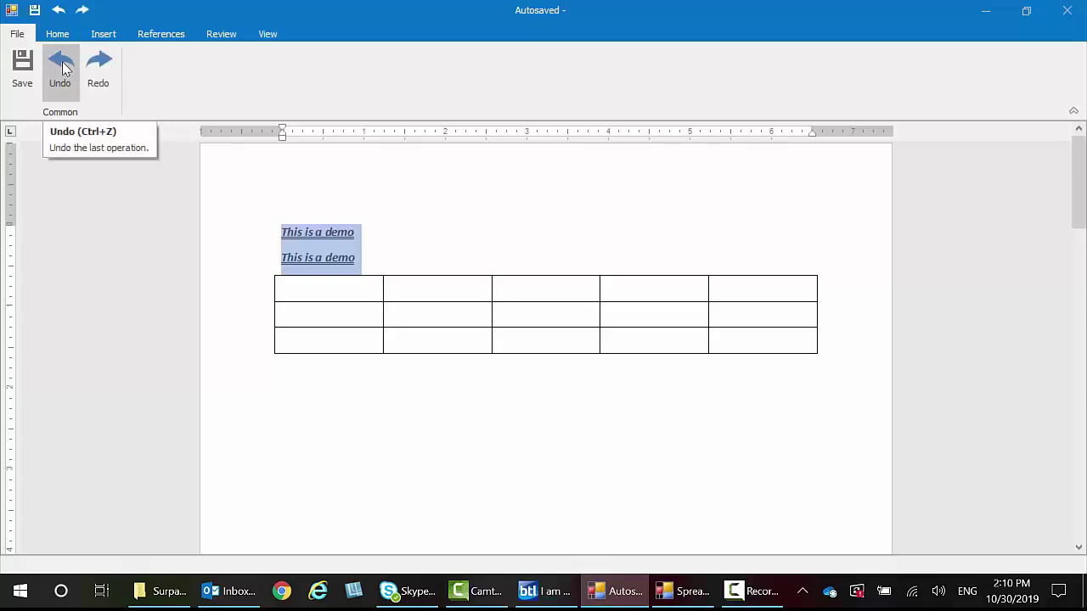
{"action": "left_click", "coordinate": [62, 68]}
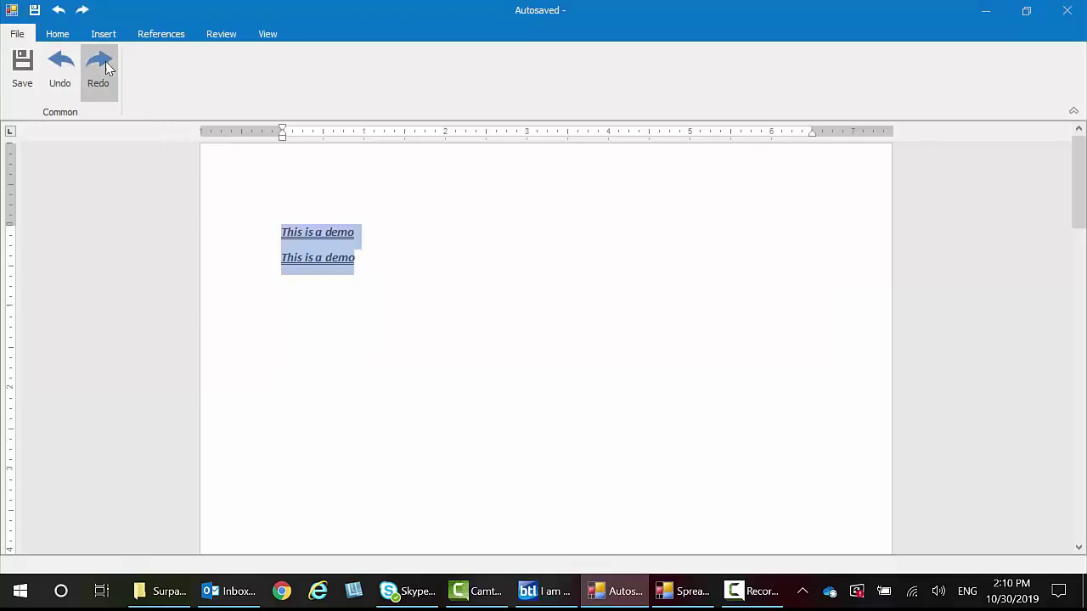
{"action": "left_click", "coordinate": [99, 66]}
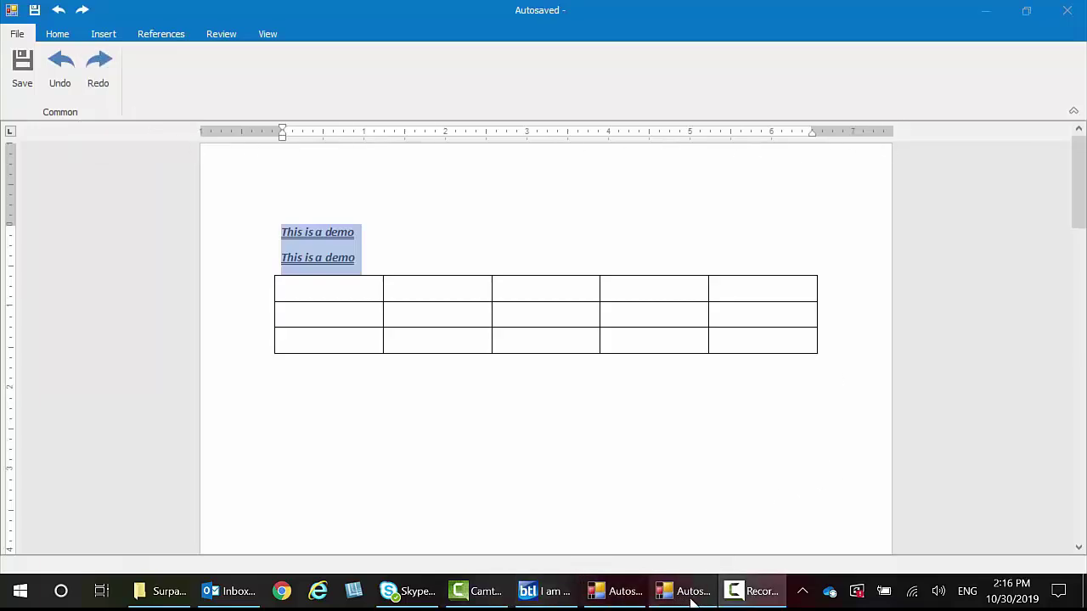
Enter =SUM(J5:J7) in J8, totalling 356, 444 and 989 as 1789
{"action": "left_click", "coordinate": [702, 599]}
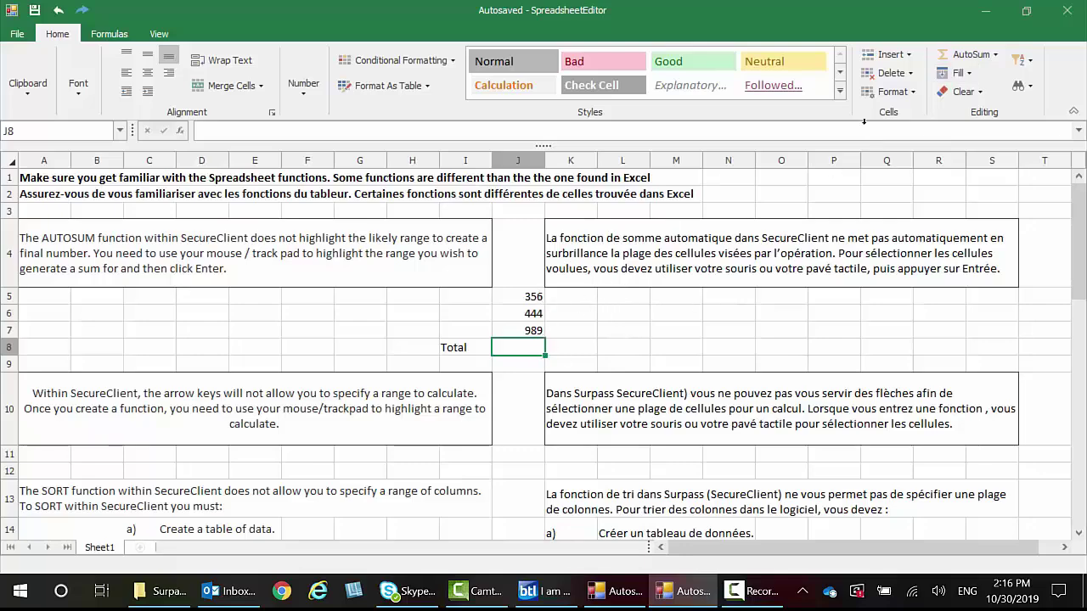
{"action": "left_click", "coordinate": [974, 57]}
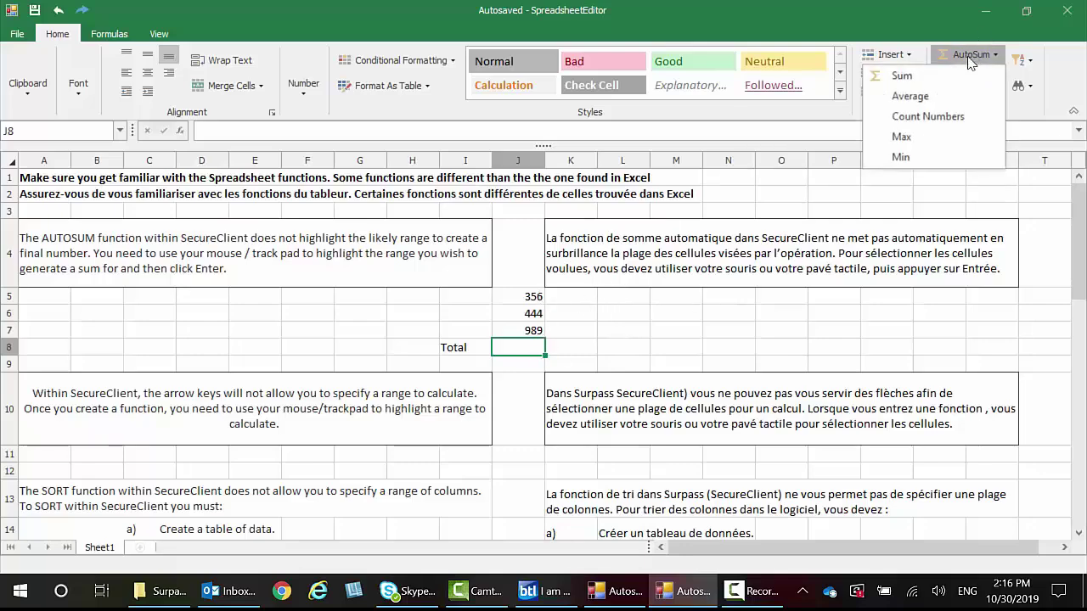
{"action": "left_click", "coordinate": [928, 81]}
{"action": "left_click", "coordinate": [540, 334]}
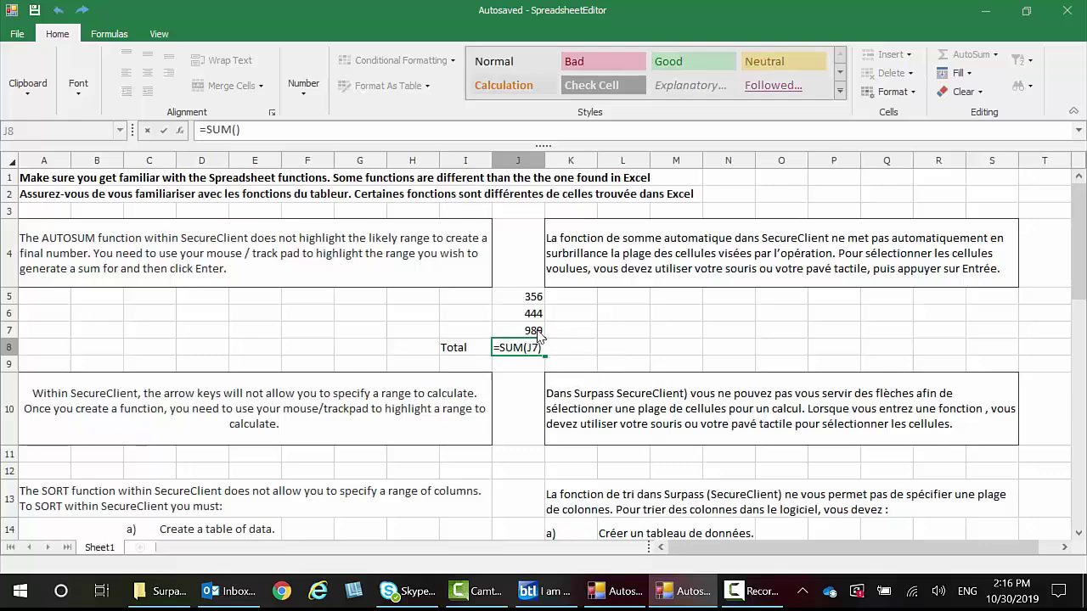
{"action": "left_click_drag", "start_coordinate": [541, 334], "coordinate": [546, 300]}
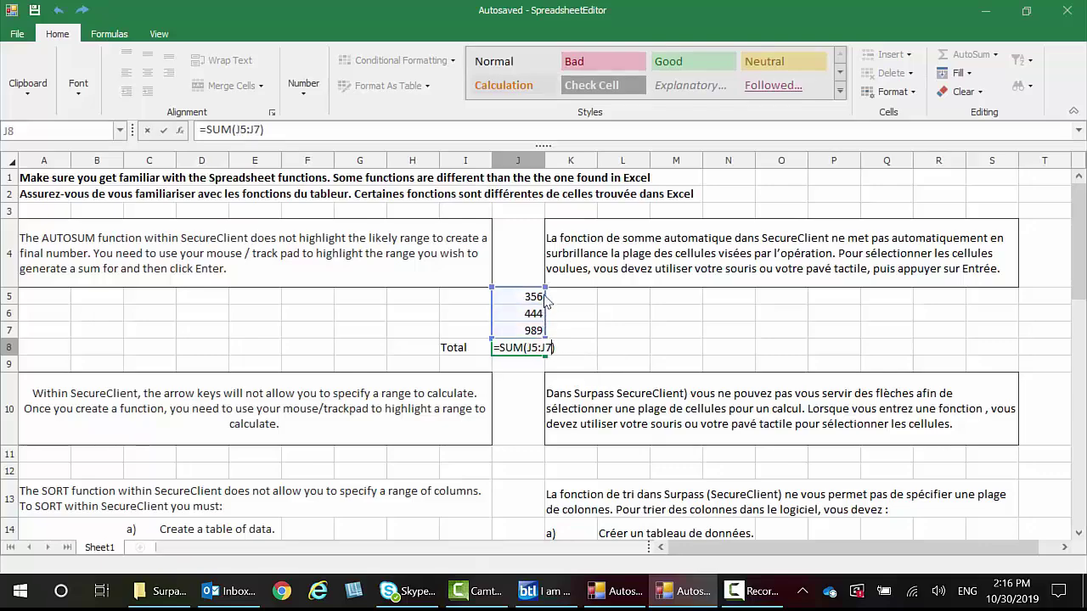
{"action": "key", "text": "Return"}
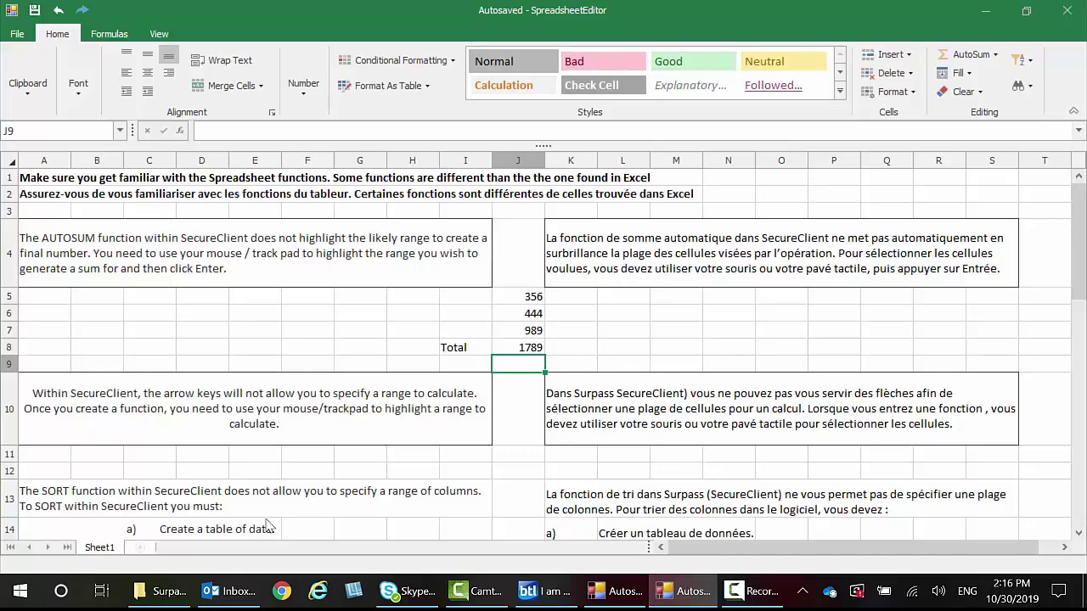
{"action": "left_click", "coordinate": [216, 429]}
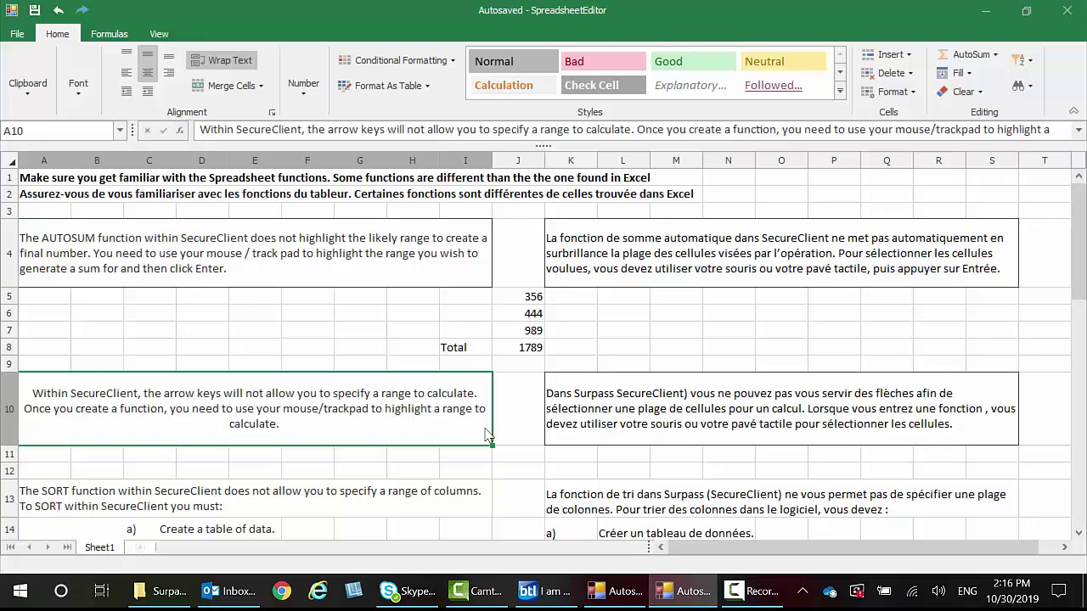
Format G20:J24 as a table in the first Light style, with headers
{"action": "scroll", "coordinate": [501, 497], "scroll_direction": "down", "scroll_amount": 2}
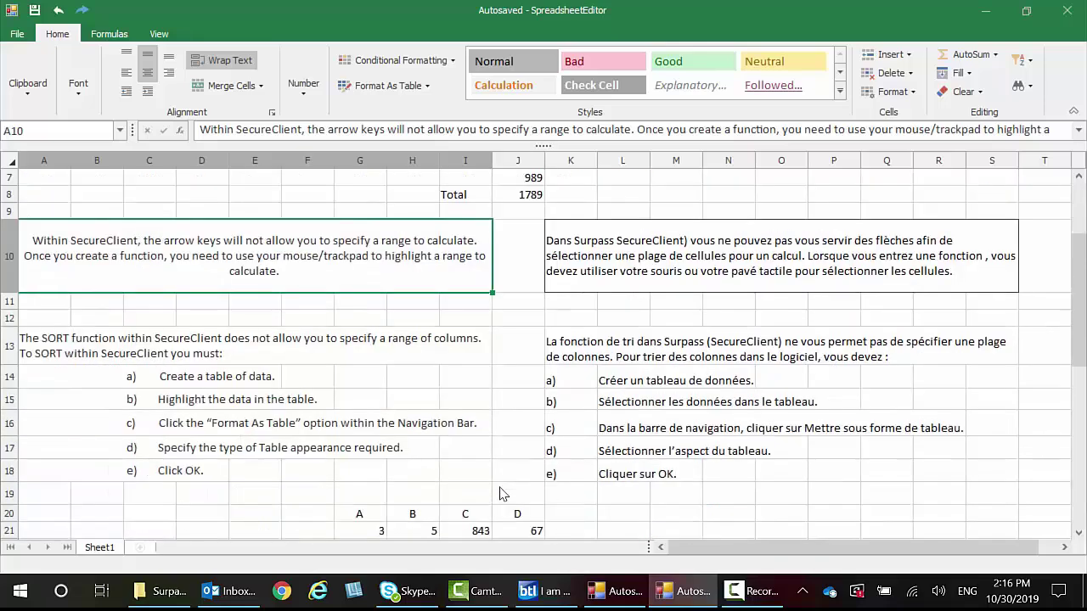
{"action": "scroll", "coordinate": [503, 493], "scroll_direction": "down", "scroll_amount": 2}
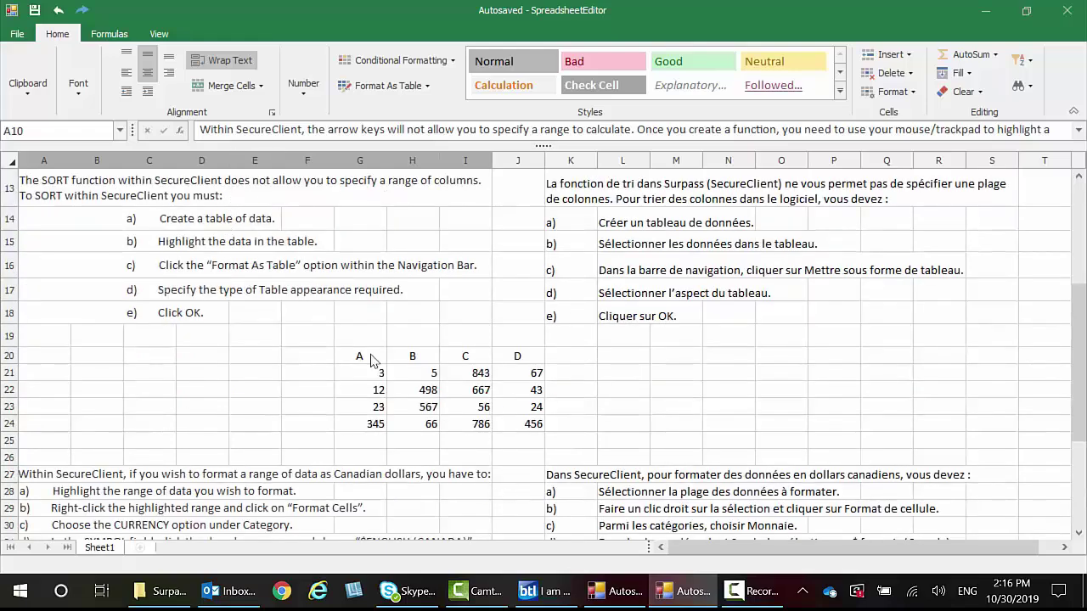
{"action": "left_click_drag", "start_coordinate": [356, 358], "coordinate": [536, 427]}
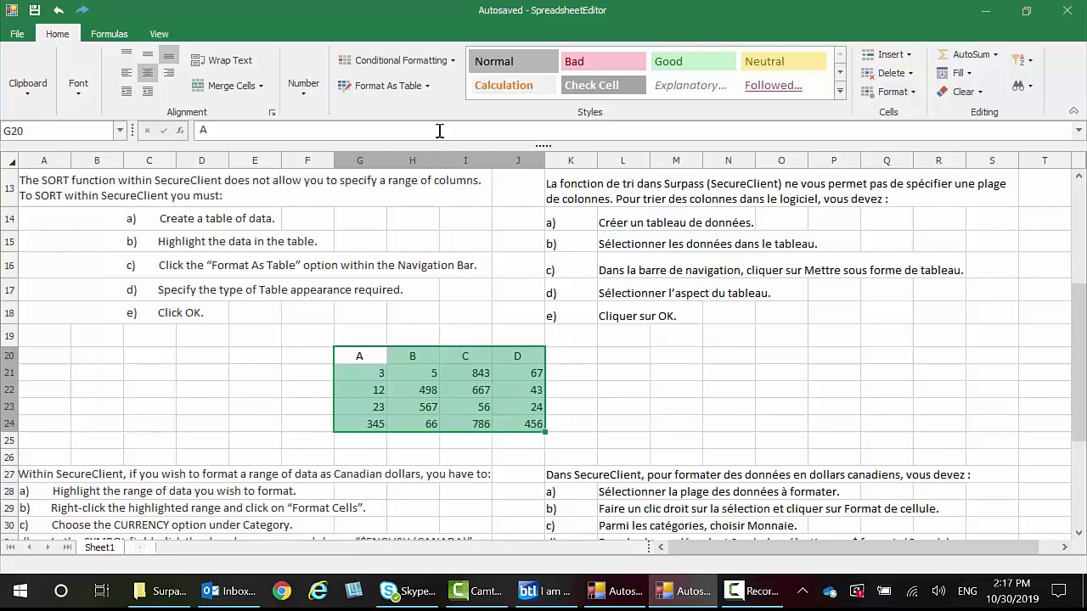
{"action": "left_click", "coordinate": [411, 85]}
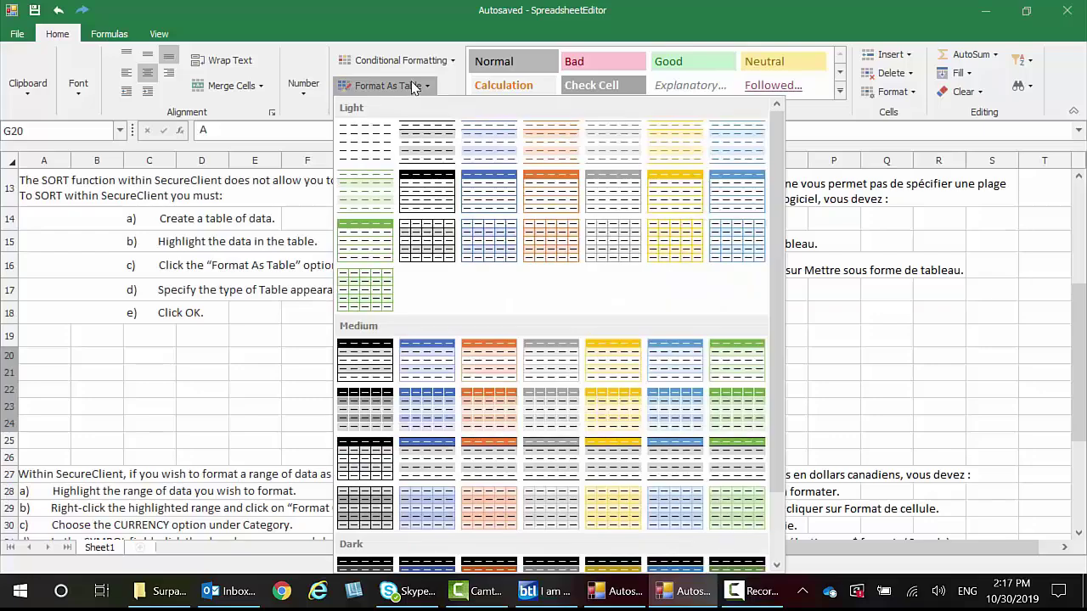
{"action": "left_click", "coordinate": [377, 138]}
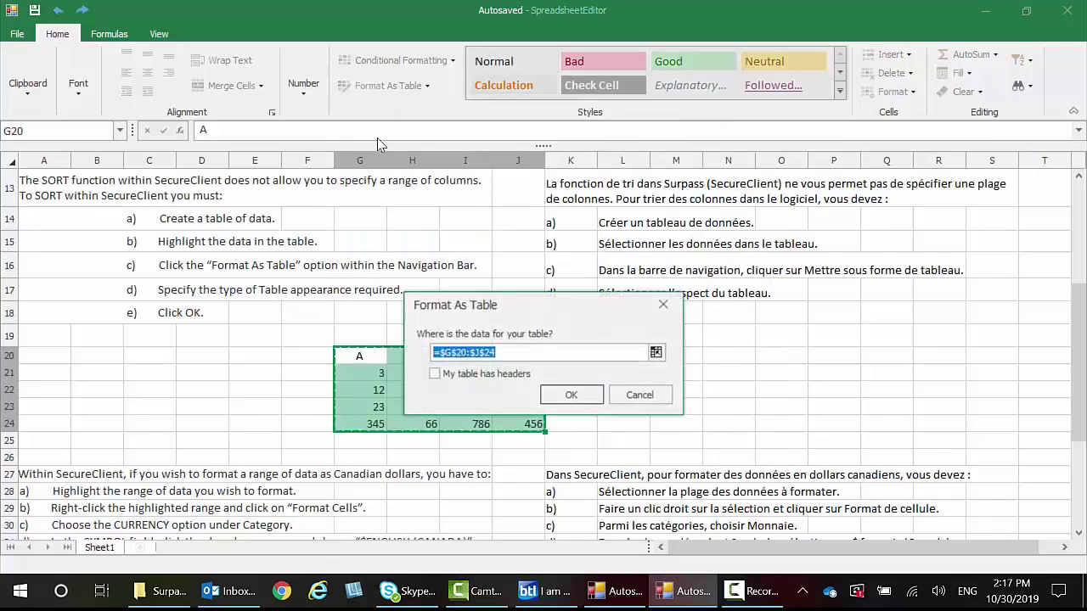
{"action": "left_click", "coordinate": [436, 375]}
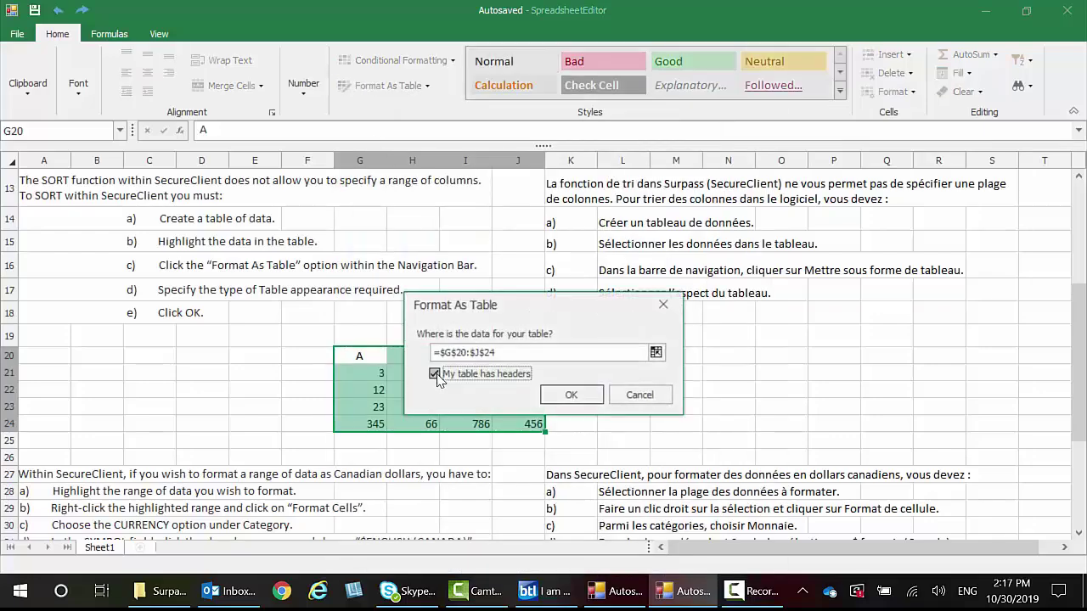
{"action": "left_click", "coordinate": [571, 396]}
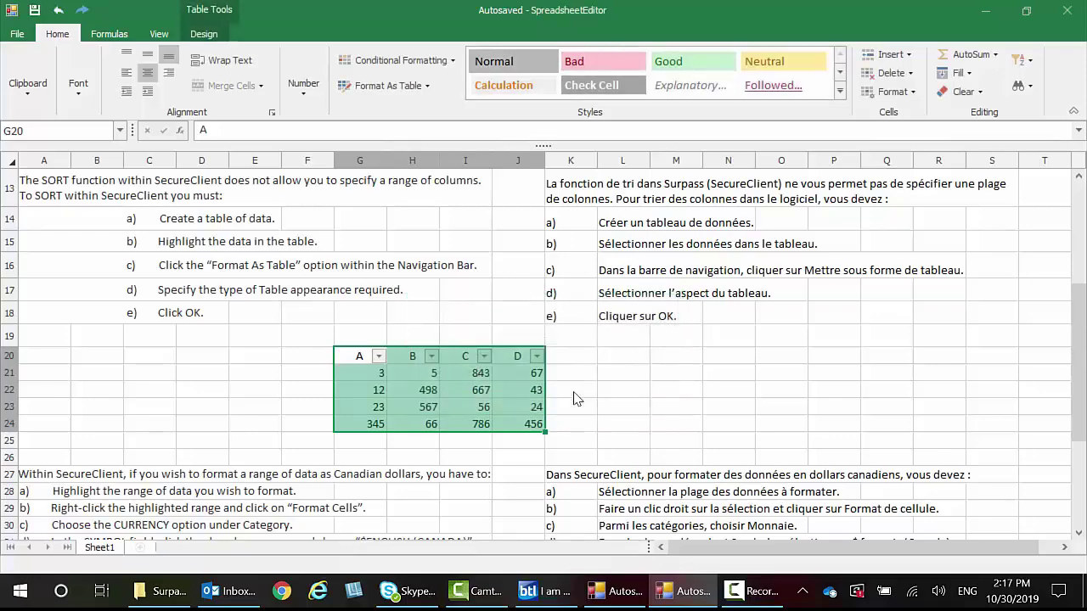
{"action": "left_click", "coordinate": [637, 395]}
Sort the table by column A from largest to smallest
{"action": "left_click", "coordinate": [378, 358]}
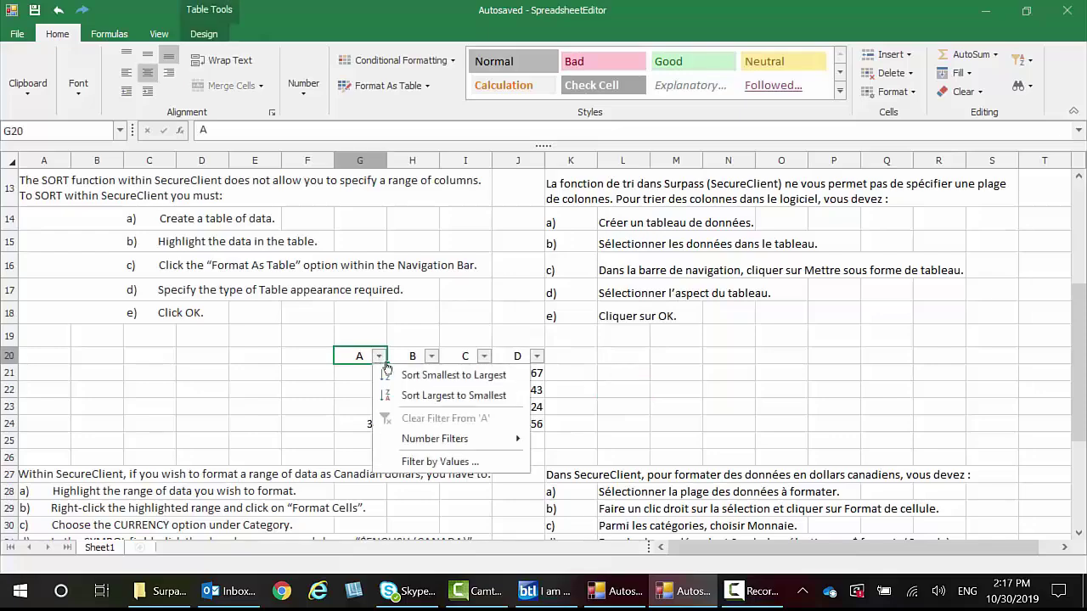
{"action": "left_click", "coordinate": [398, 378]}
{"action": "left_click", "coordinate": [379, 356]}
{"action": "left_click", "coordinate": [418, 396]}
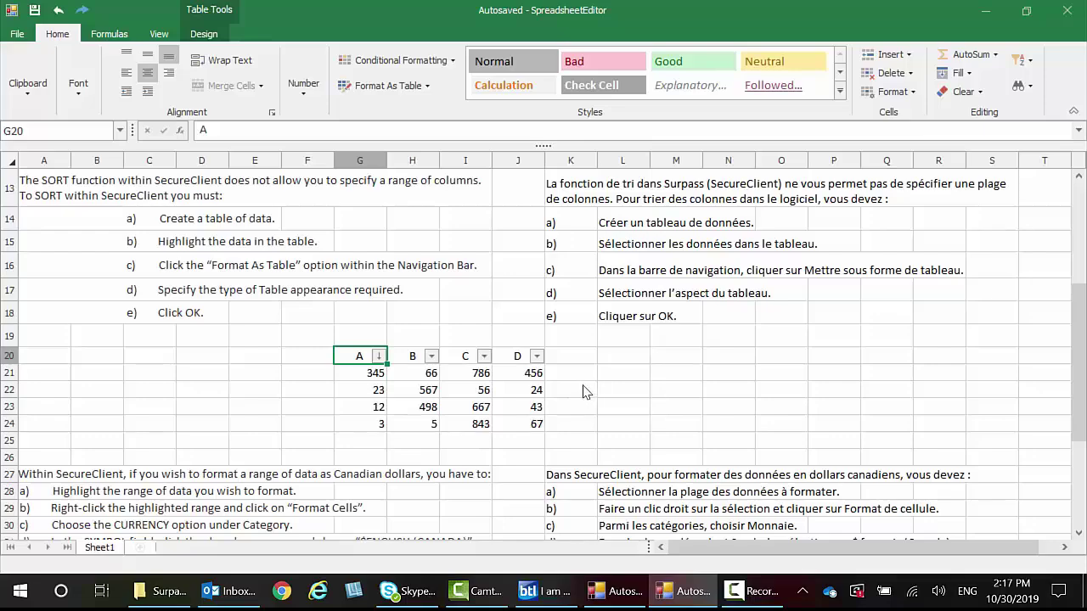
Format G21:J24 as Currency with the $ English (Canada) symbol
{"action": "scroll", "coordinate": [590, 389], "scroll_direction": "down", "scroll_amount": 2}
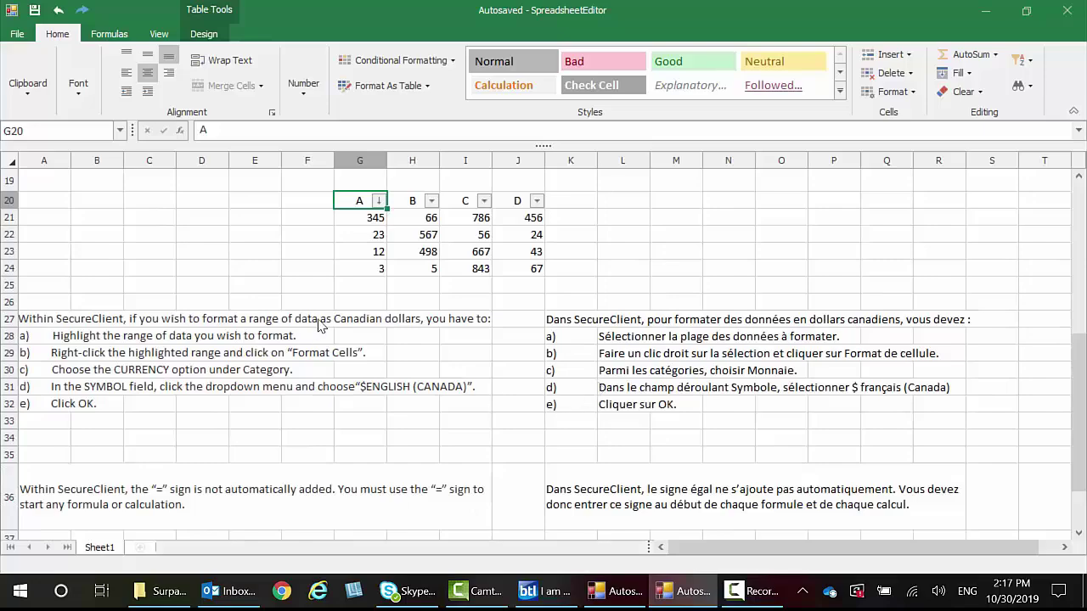
{"action": "left_click", "coordinate": [379, 286]}
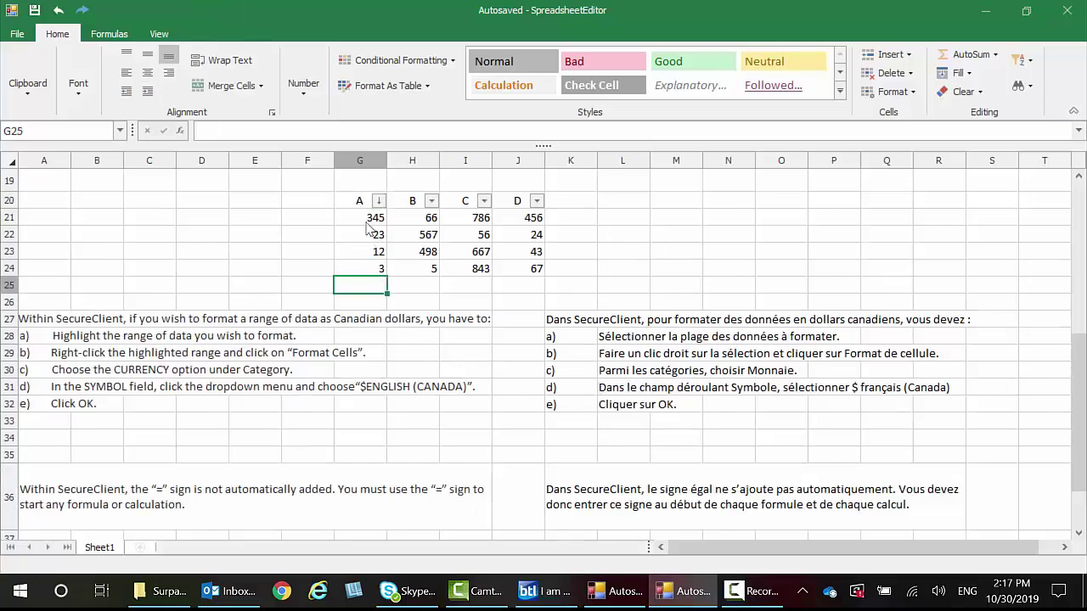
{"action": "left_click_drag", "start_coordinate": [367, 223], "coordinate": [537, 274]}
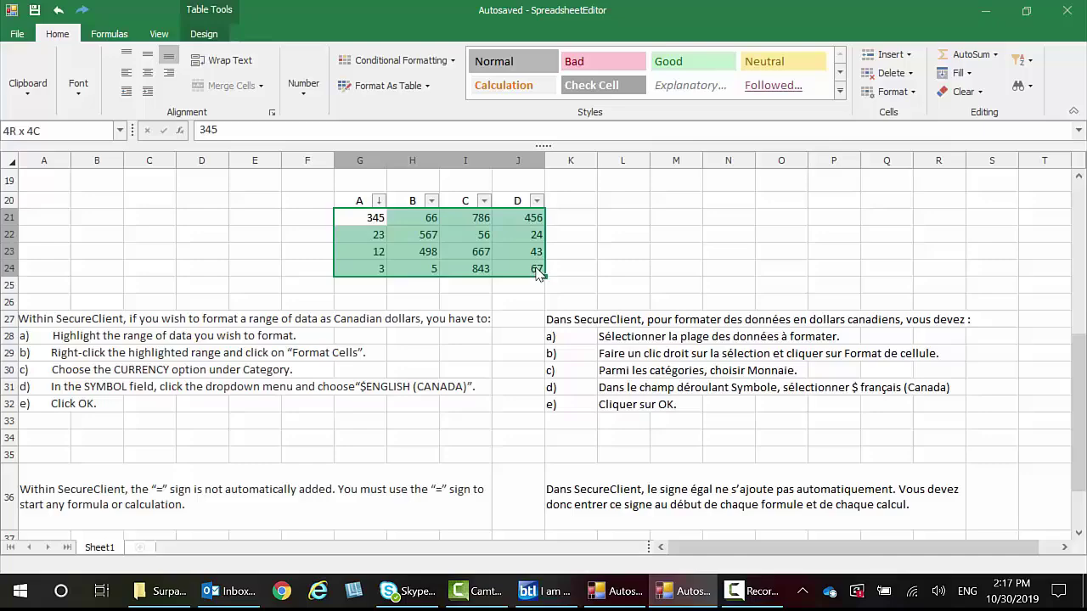
{"action": "right_click", "coordinate": [511, 258]}
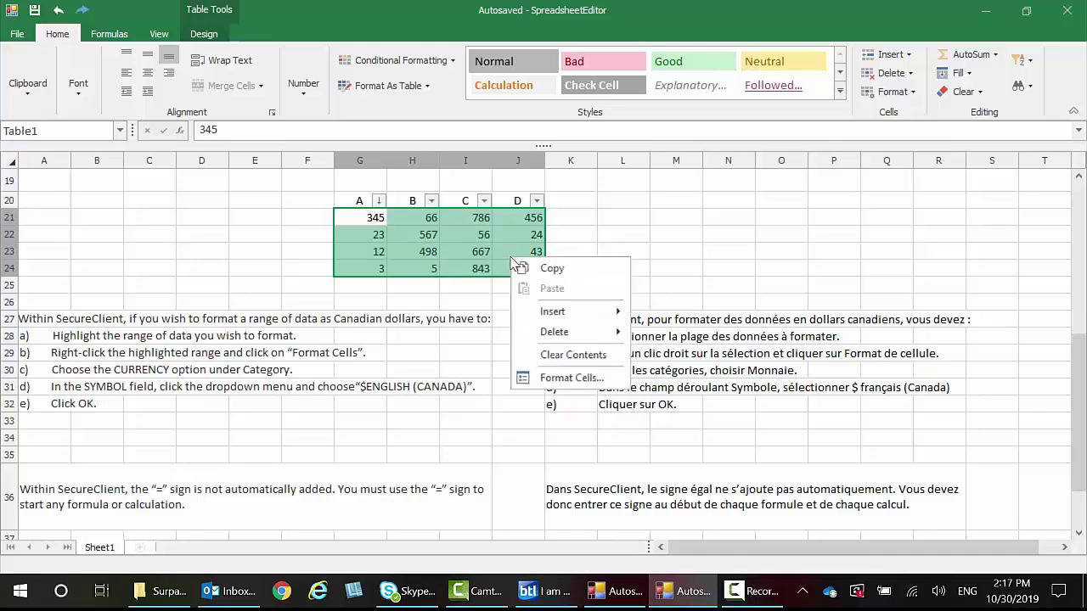
{"action": "left_click", "coordinate": [539, 377]}
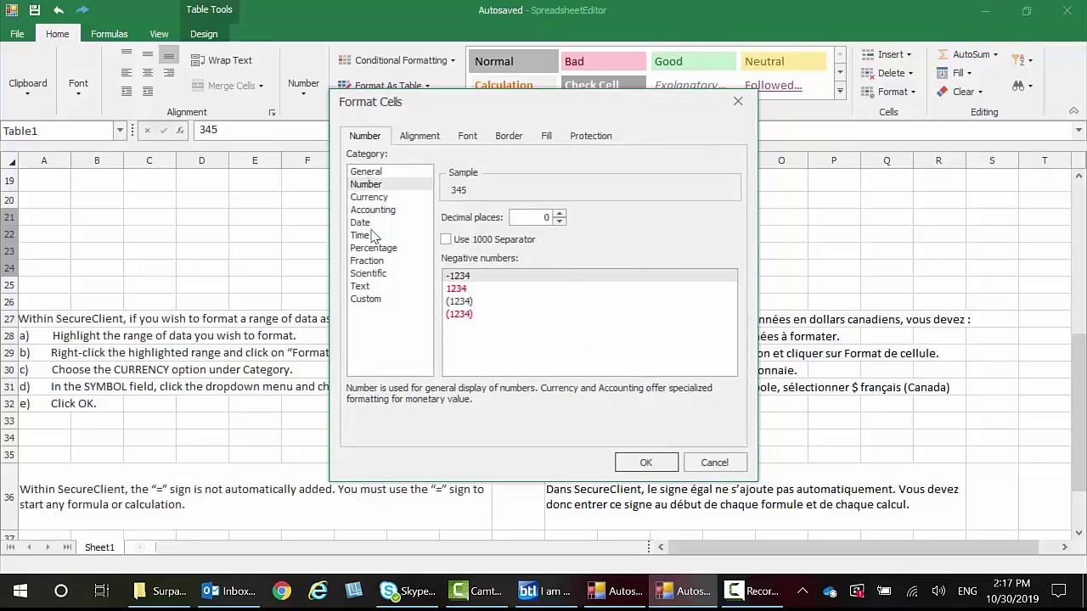
{"action": "left_click", "coordinate": [371, 199]}
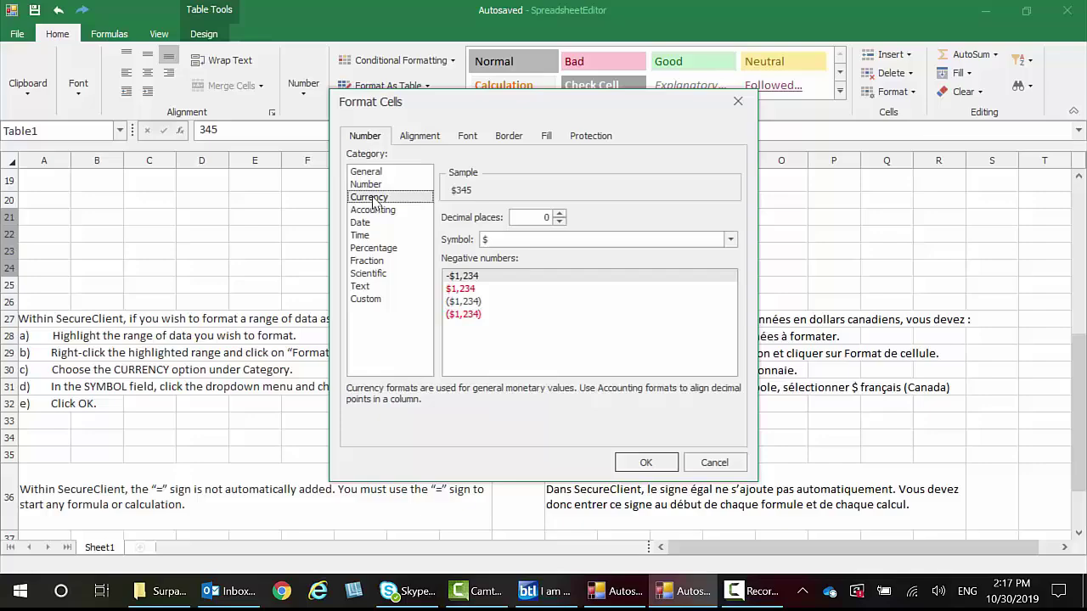
{"action": "left_click", "coordinate": [731, 240]}
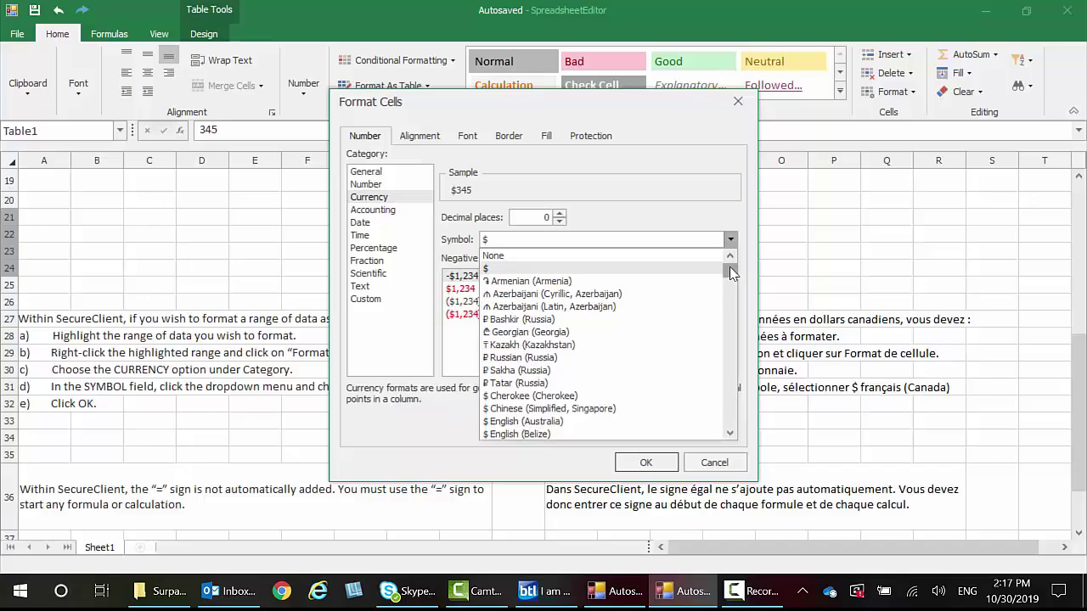
{"action": "scroll", "coordinate": [550, 416], "scroll_direction": "down", "scroll_amount": 1}
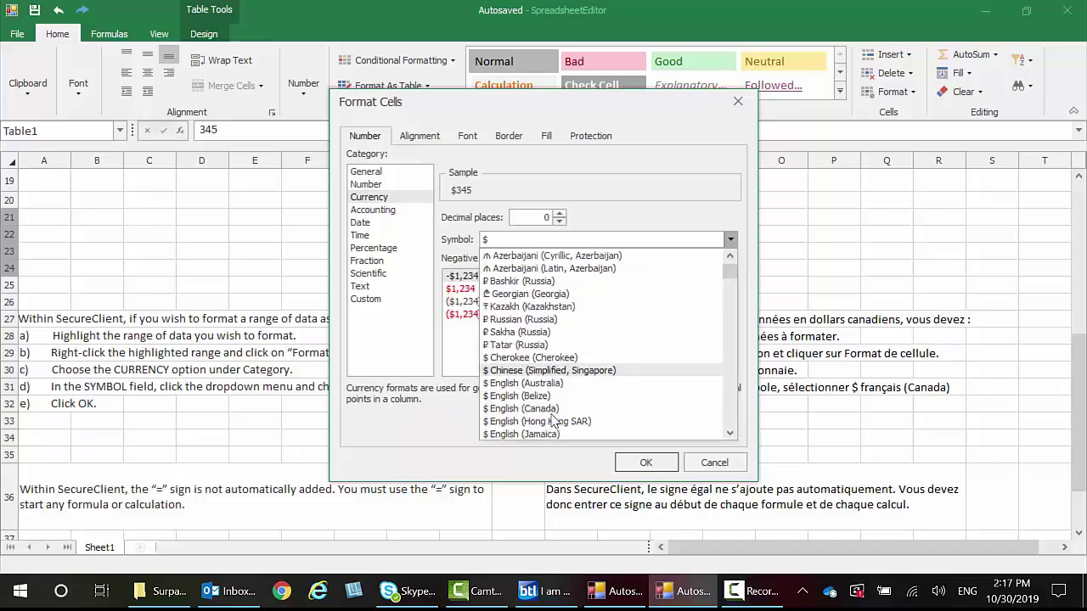
{"action": "left_click", "coordinate": [546, 410]}
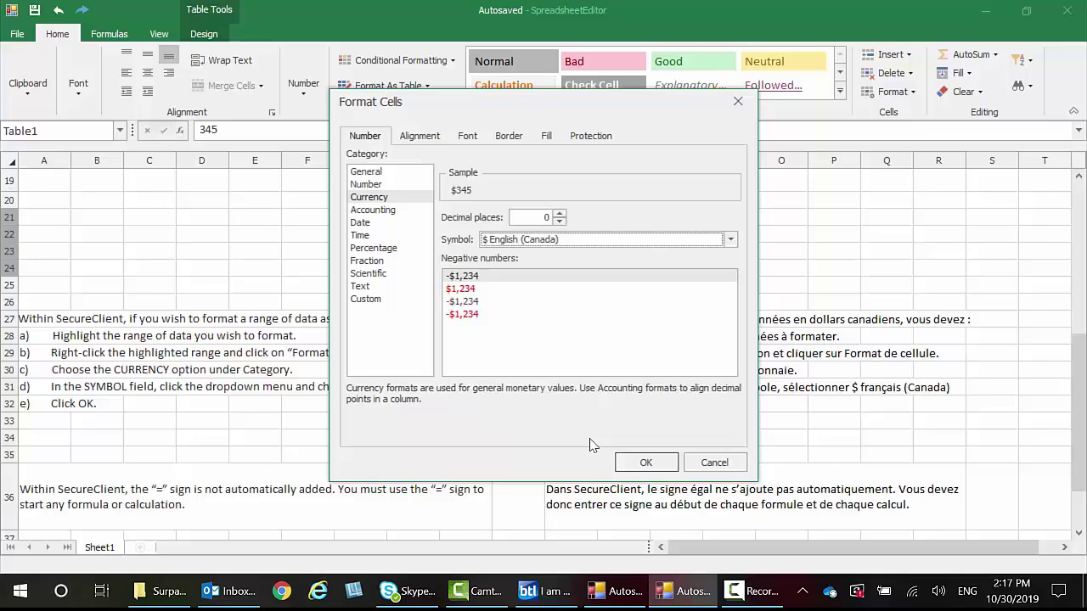
{"action": "left_click", "coordinate": [642, 464]}
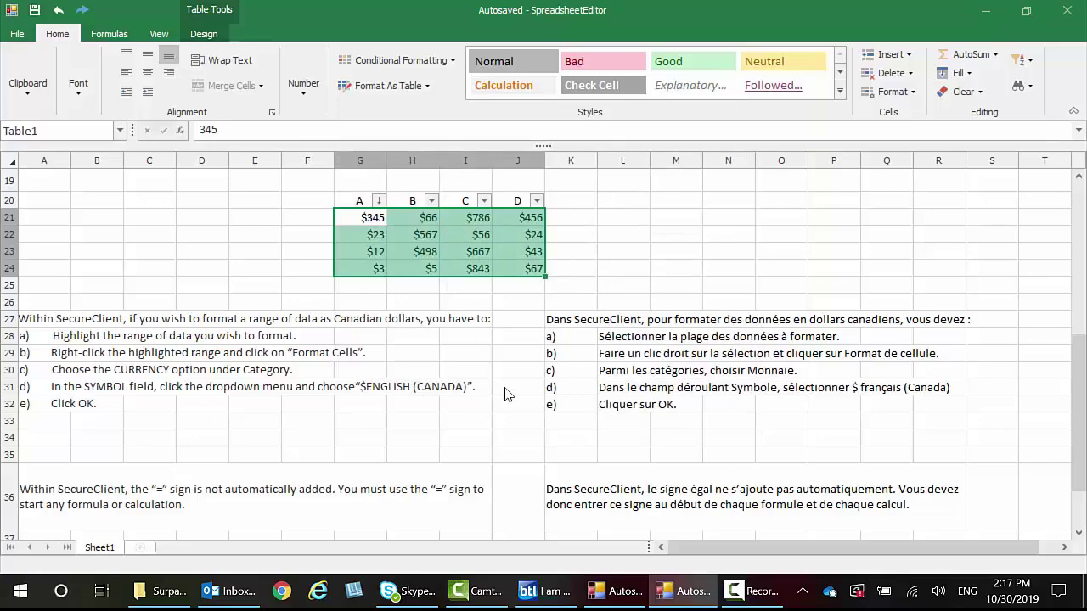
{"action": "scroll", "coordinate": [505, 410], "scroll_direction": "down", "scroll_amount": 3}
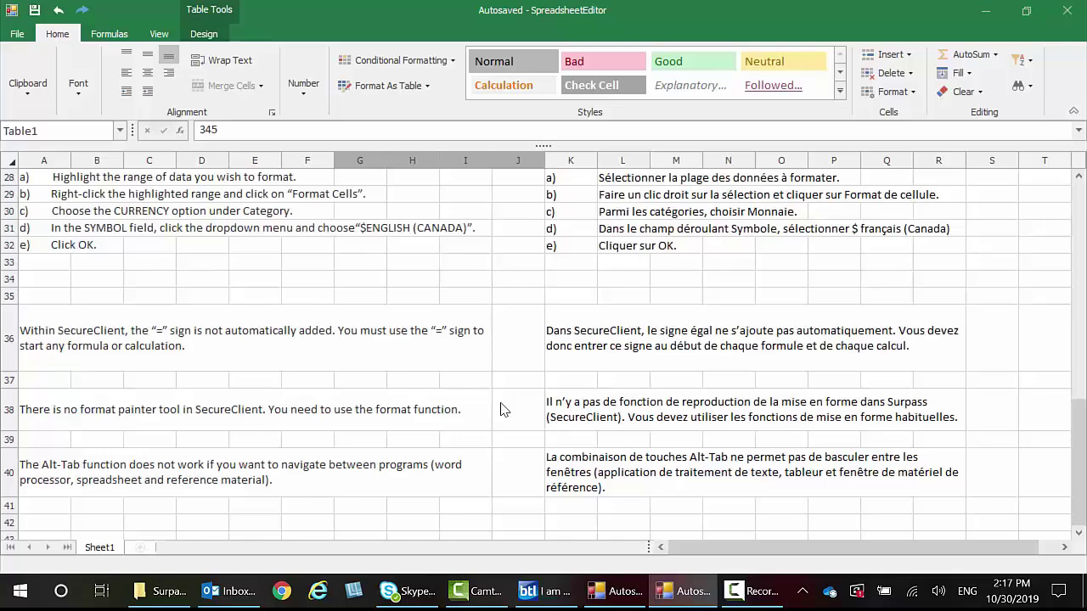
{"action": "left_click", "coordinate": [85, 325]}
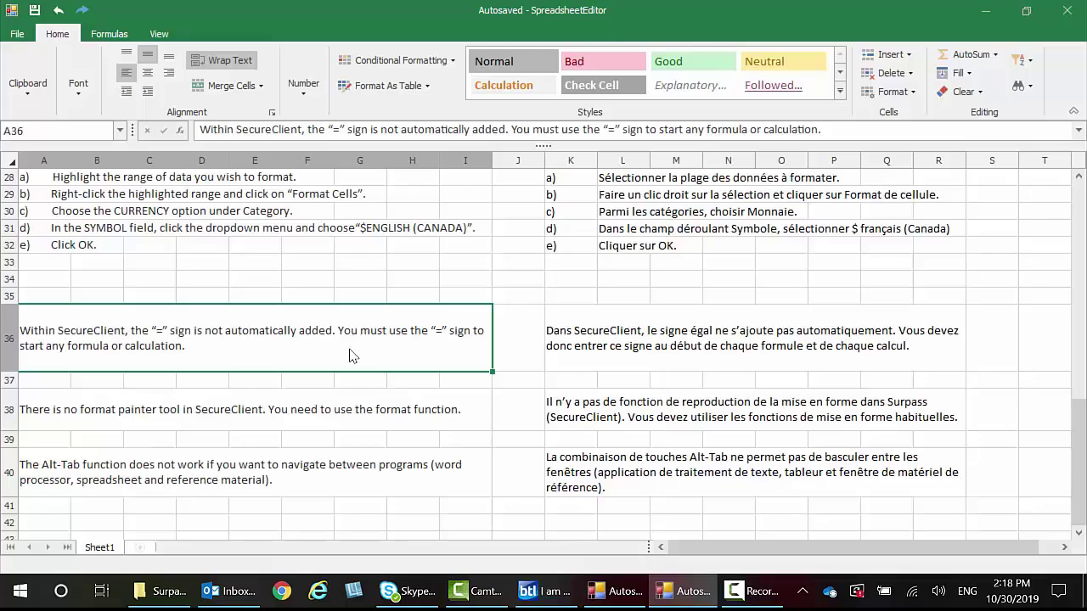
{"action": "left_click", "coordinate": [312, 424]}
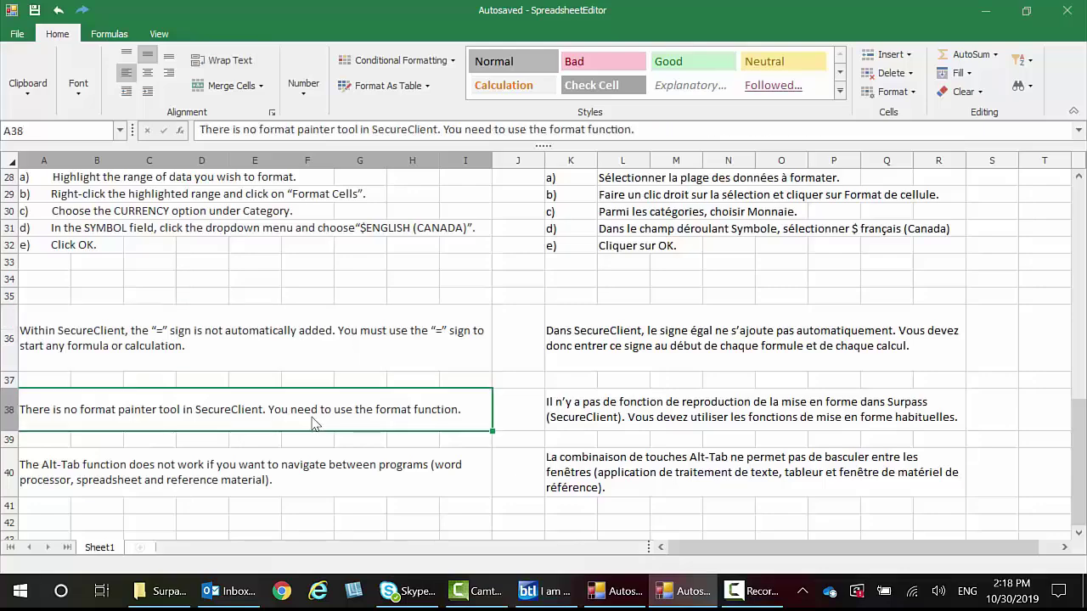
{"action": "left_click", "coordinate": [316, 486]}
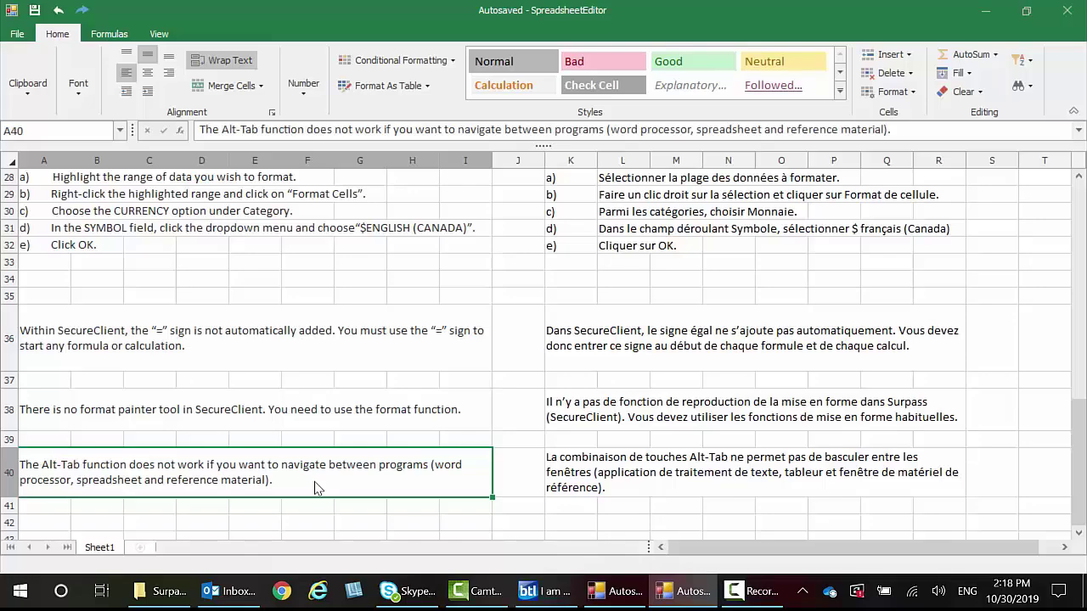
Browse the Formulas and View ribbons, finishing on the File commands
{"action": "left_click", "coordinate": [109, 35]}
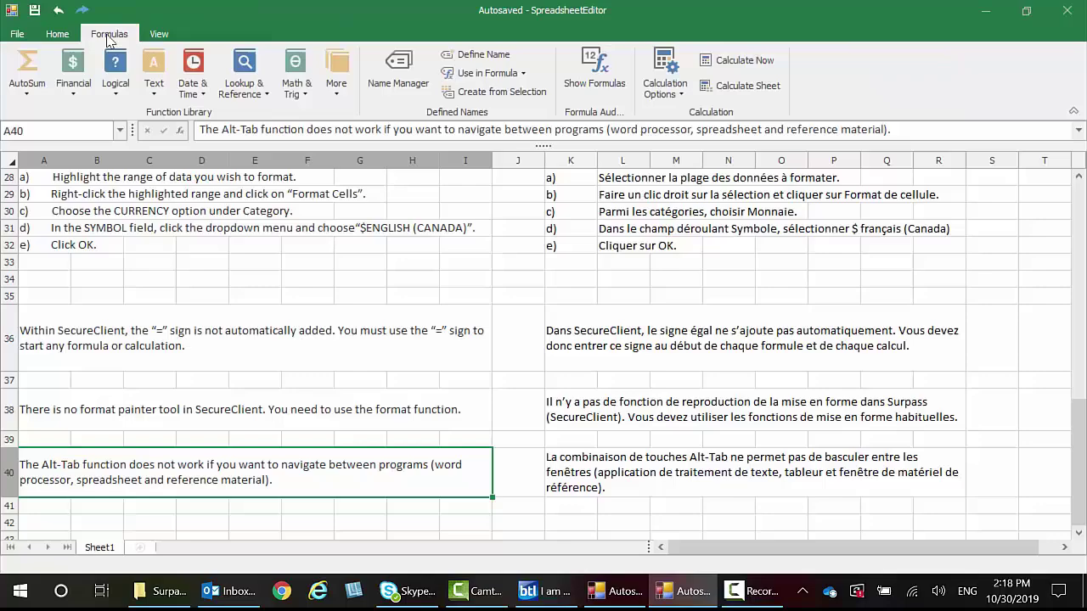
{"action": "left_click", "coordinate": [160, 35]}
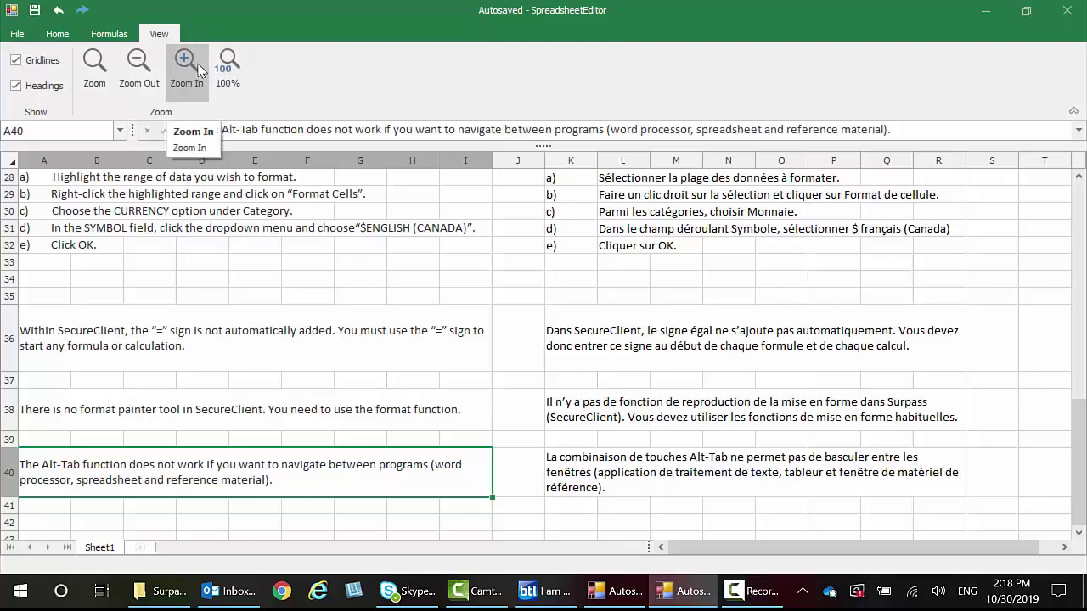
{"action": "left_click", "coordinate": [19, 34]}
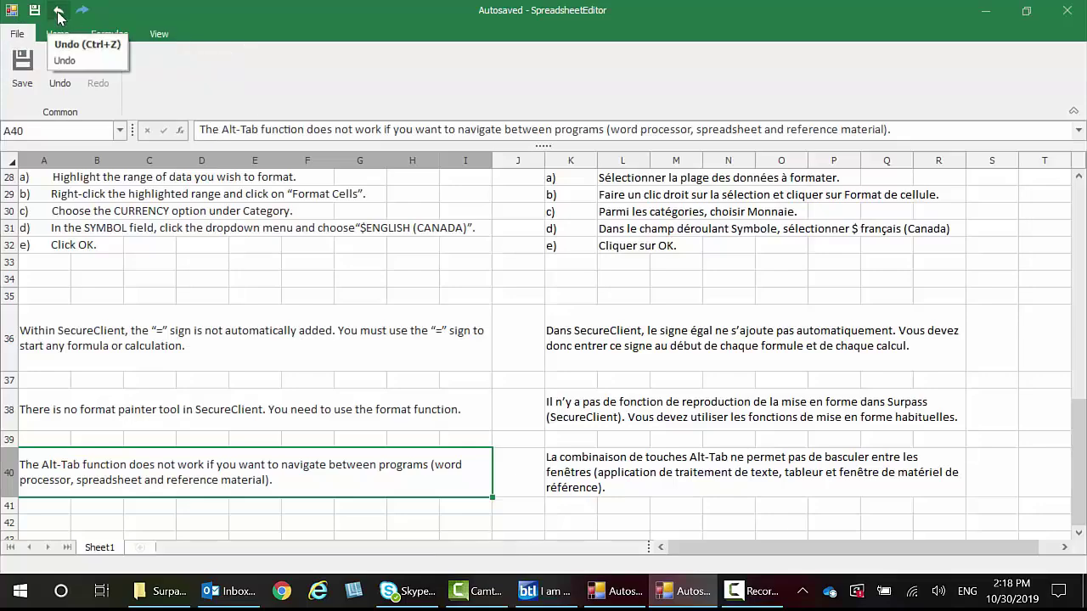